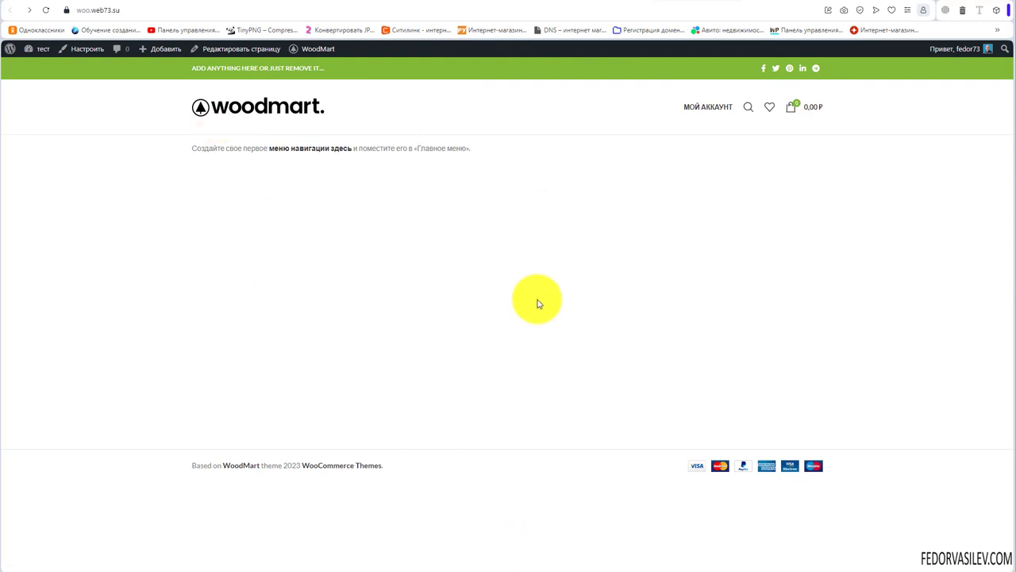
# Step: Inspect the store's home page in the browser's mobile device view, check its navigation menu and footer, and return to the desktop view
pyautogui.rightClick(466, 338)
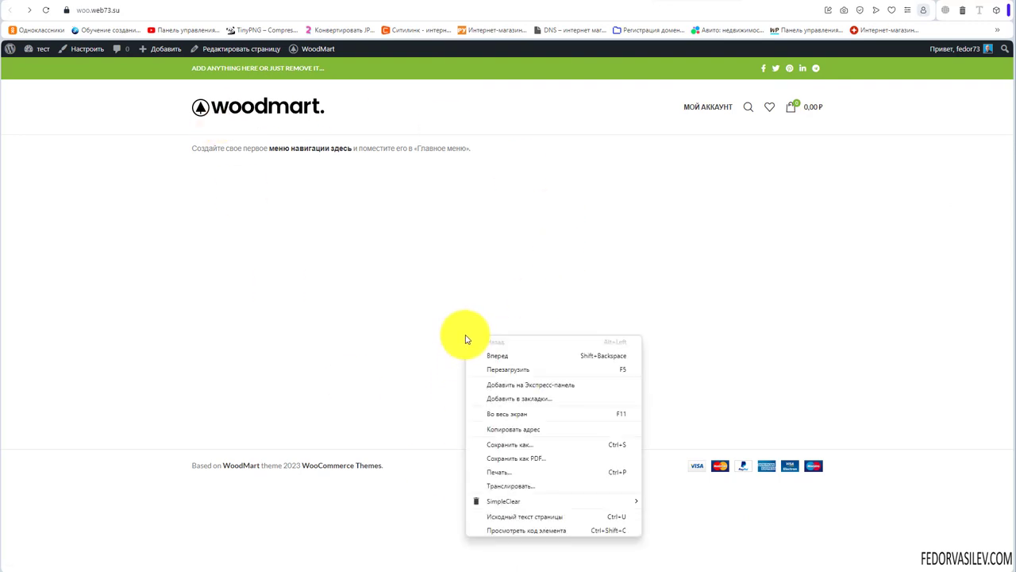
pyautogui.click(500, 529)
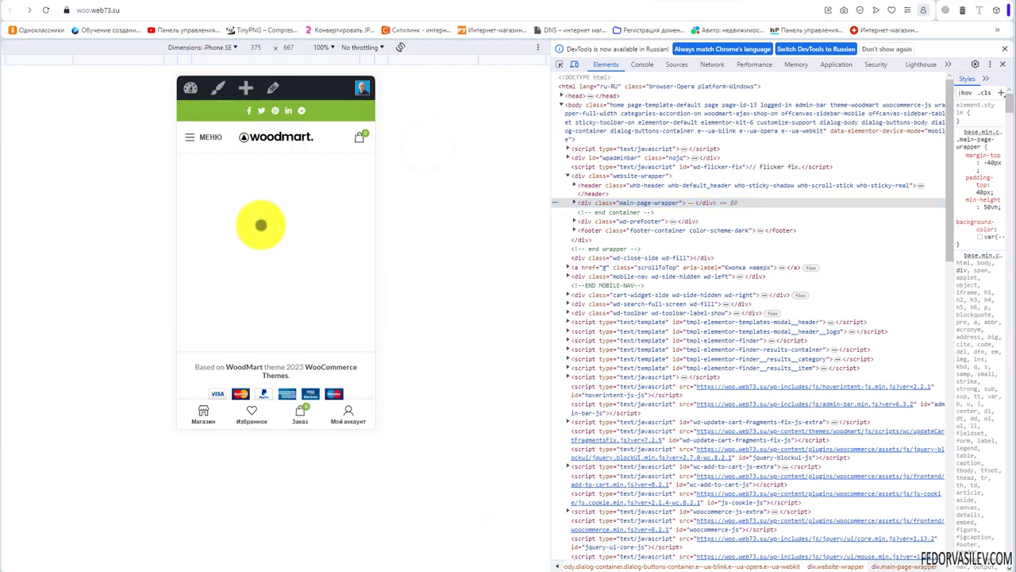
pyautogui.scroll(-2, 262, 228)
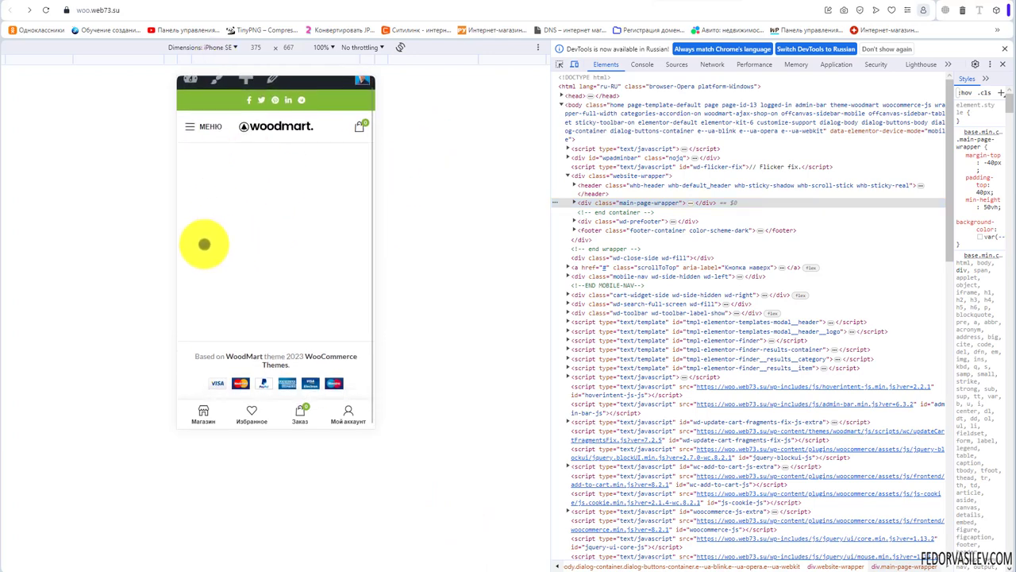
pyautogui.scroll(1, 300, 290)
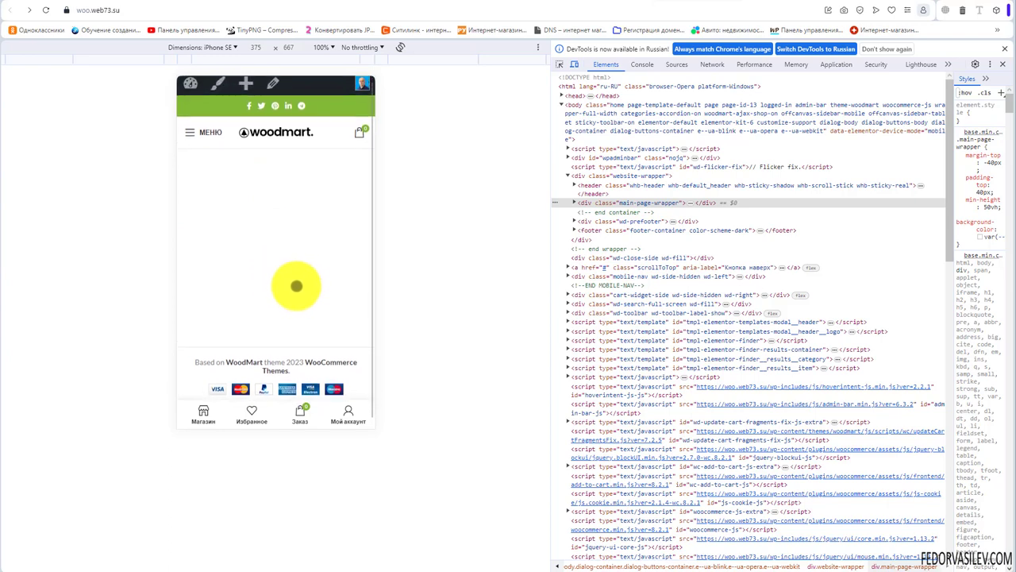
pyautogui.scroll(1, 296, 286)
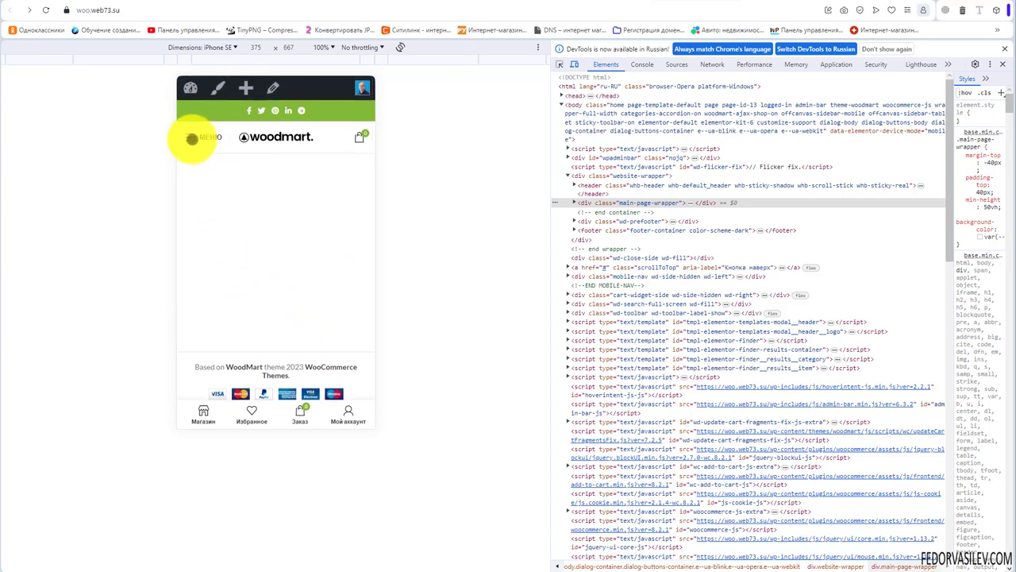
pyautogui.click(192, 138)
pyautogui.click(352, 186)
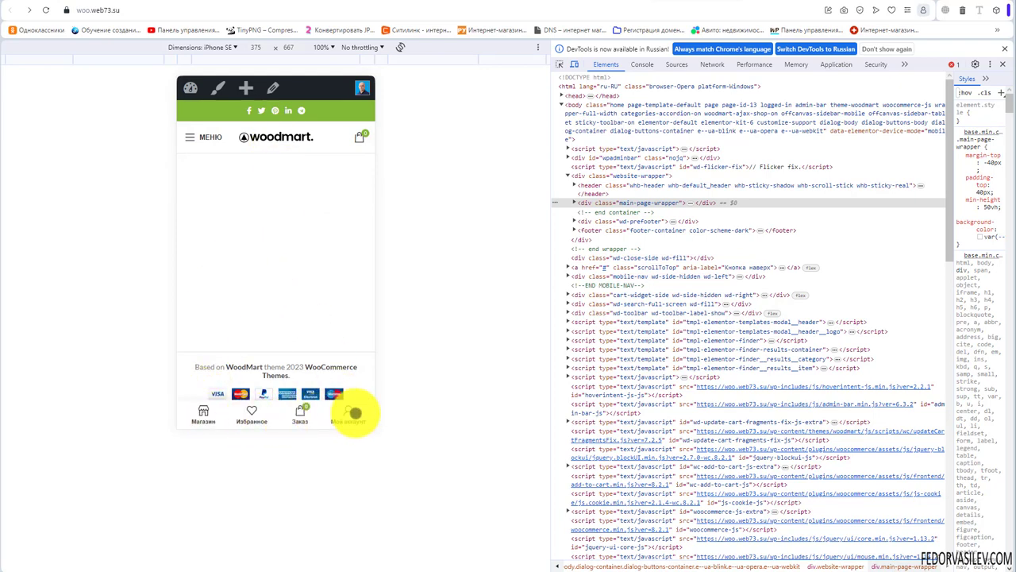
pyautogui.scroll(-1, 209, 415)
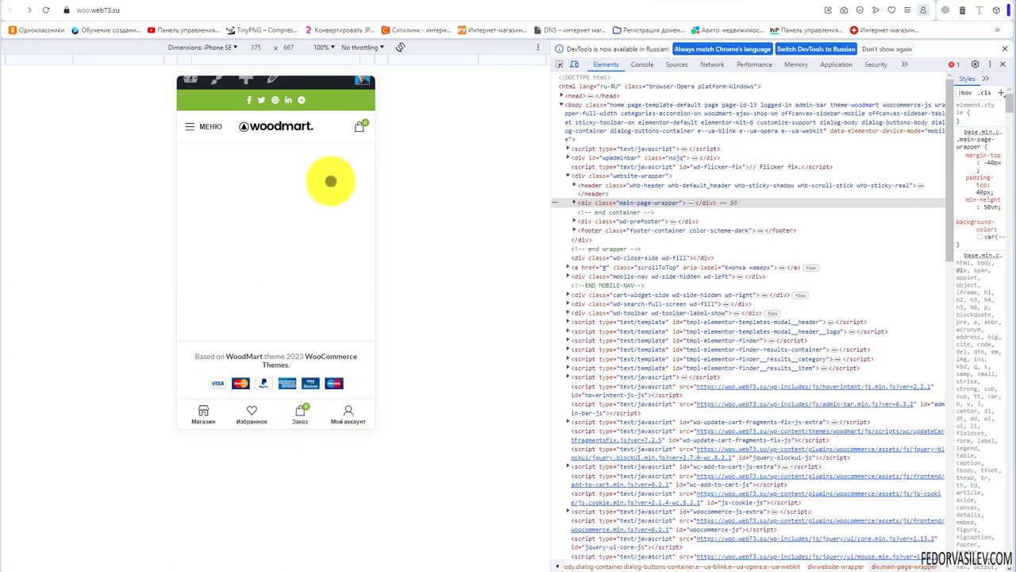
pyautogui.scroll(1, 318, 207)
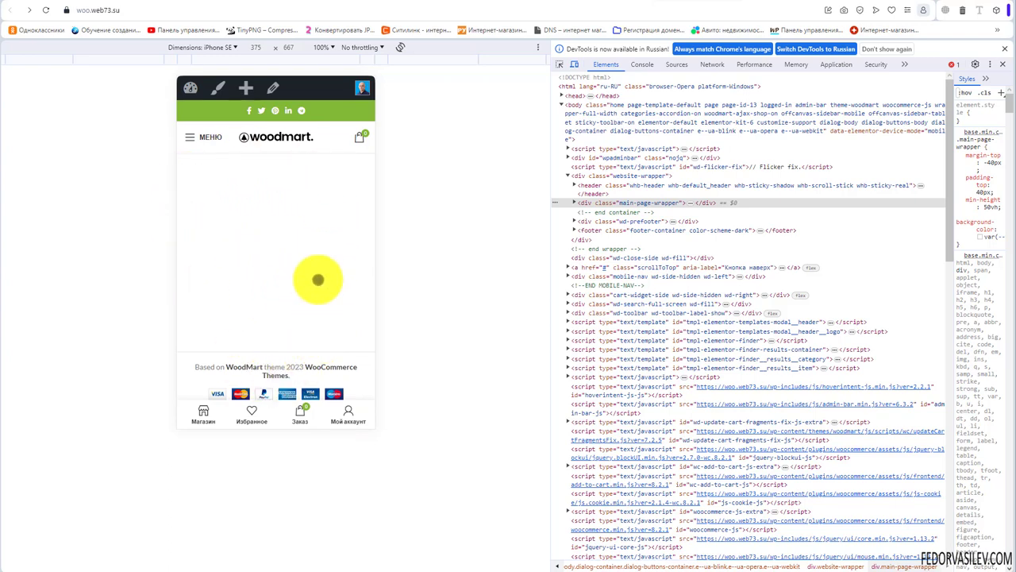
pyautogui.click(1003, 67)
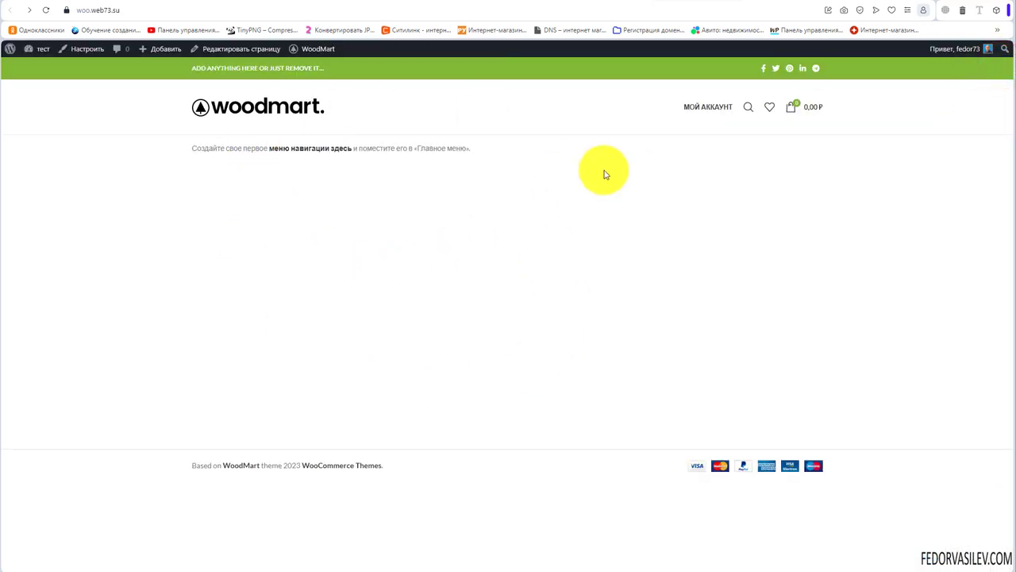
# Step: Open the home page for editing in the WordPress admin and display its Mobile version settings
pyautogui.click(609, 3)
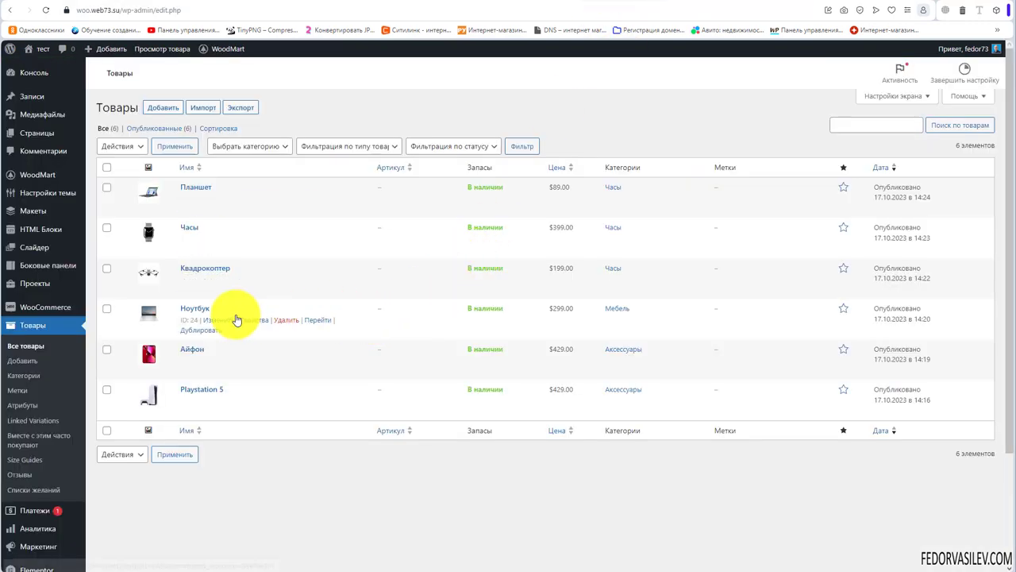
pyautogui.moveTo(24, 235)
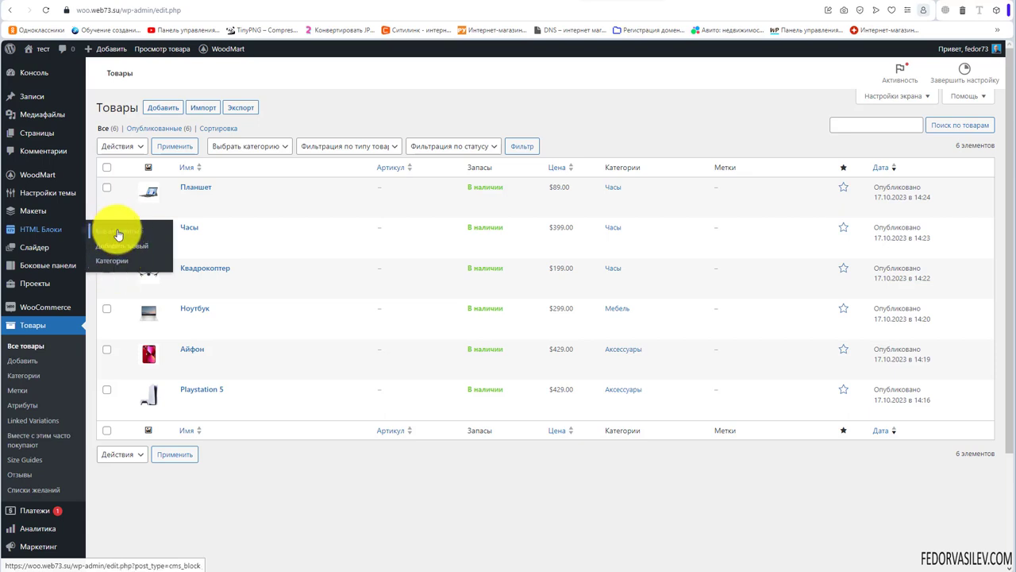
pyautogui.click(50, 130)
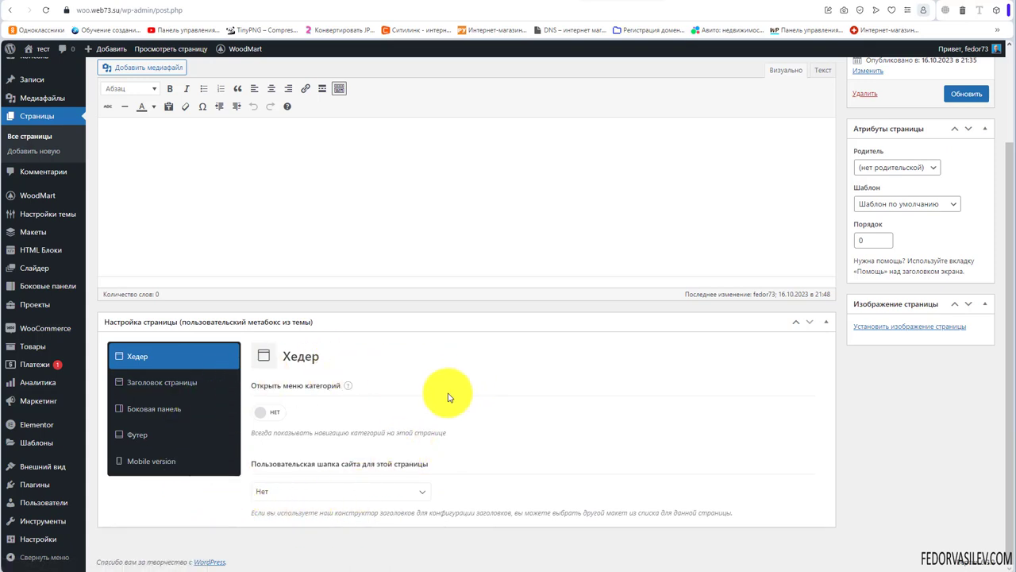
pyautogui.click(143, 465)
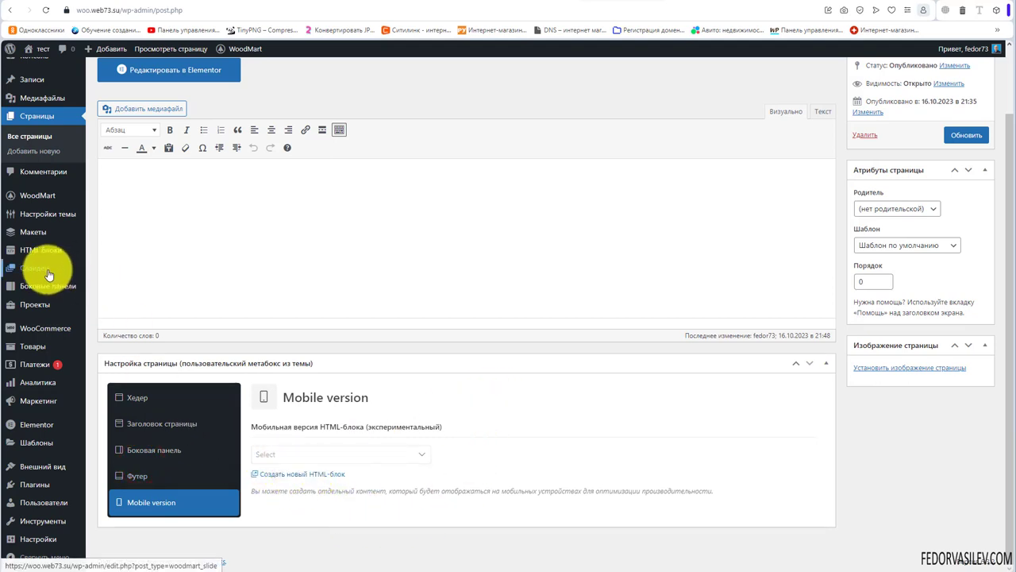
# Step: Create a new HTML block from the page's Mobile version settings and title it "мобильная версия для главной"
pyautogui.moveTo(31, 254)
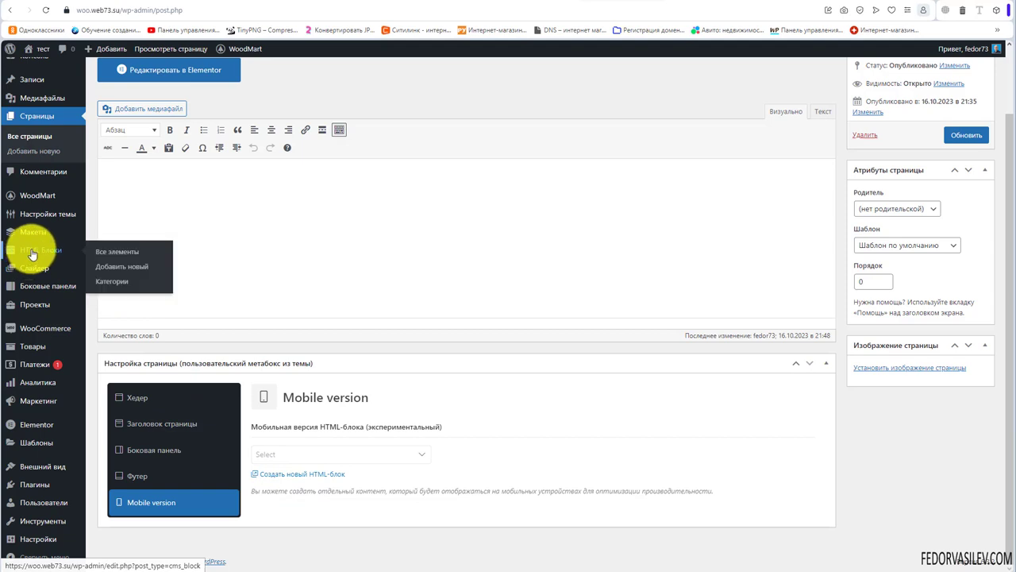
pyautogui.click(296, 473)
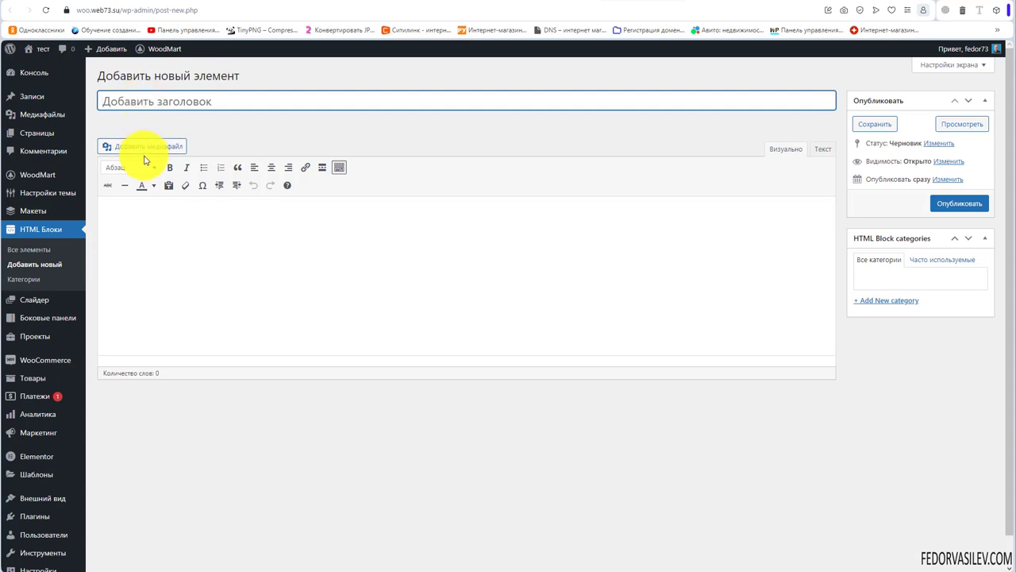
pyautogui.write('мобильная версия для главной')
pyautogui.click(367, 379)
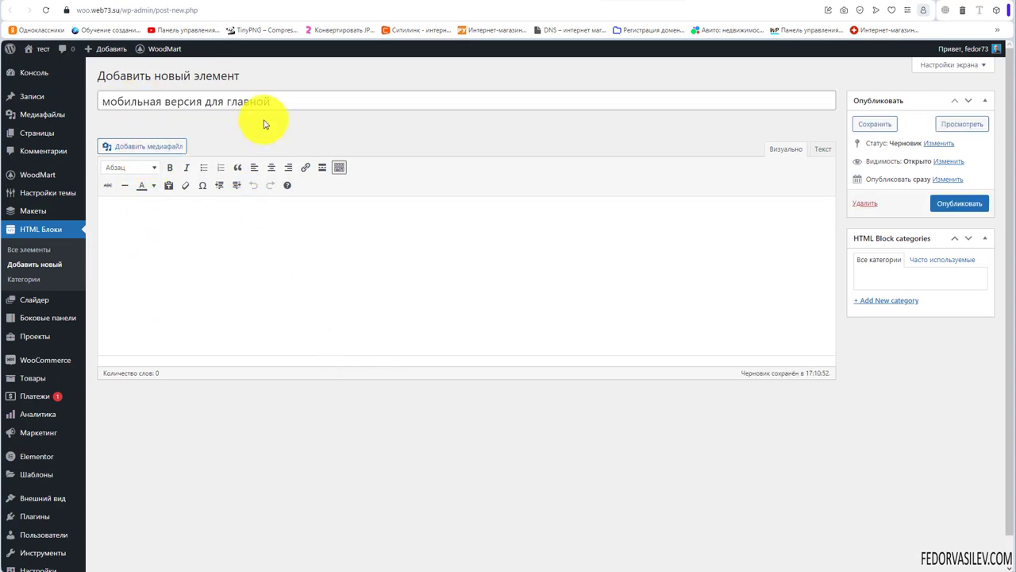
pyautogui.moveTo(283, 103); pyautogui.dragTo(102, 102)
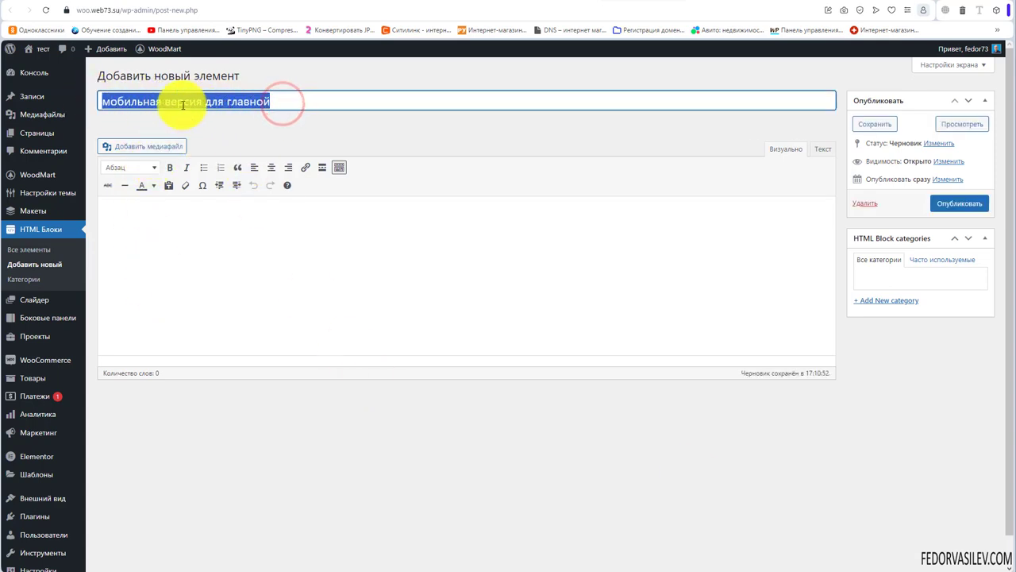
pyautogui.click(253, 102)
pyautogui.moveTo(284, 101); pyautogui.dragTo(108, 96)
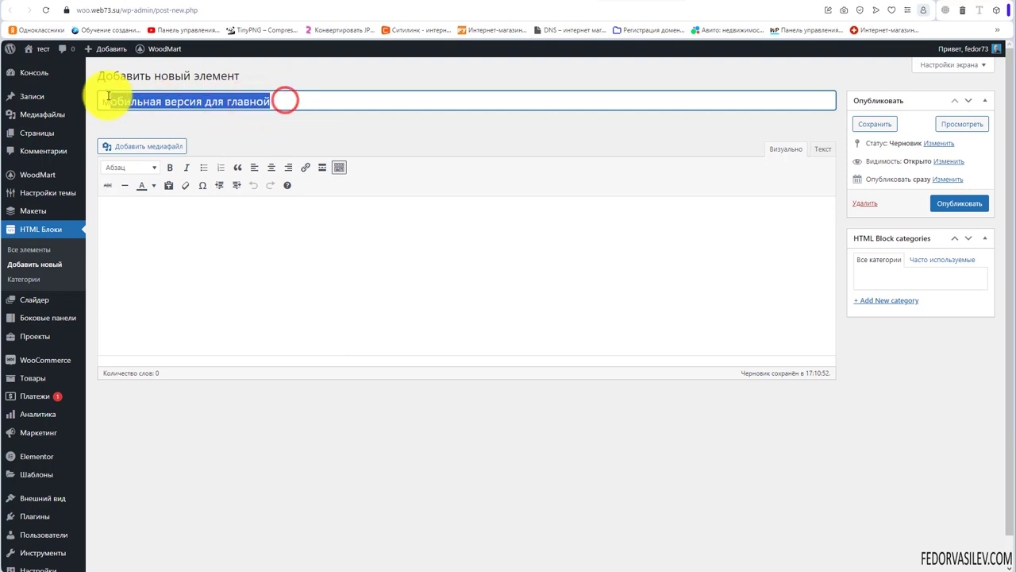
pyautogui.click(182, 100)
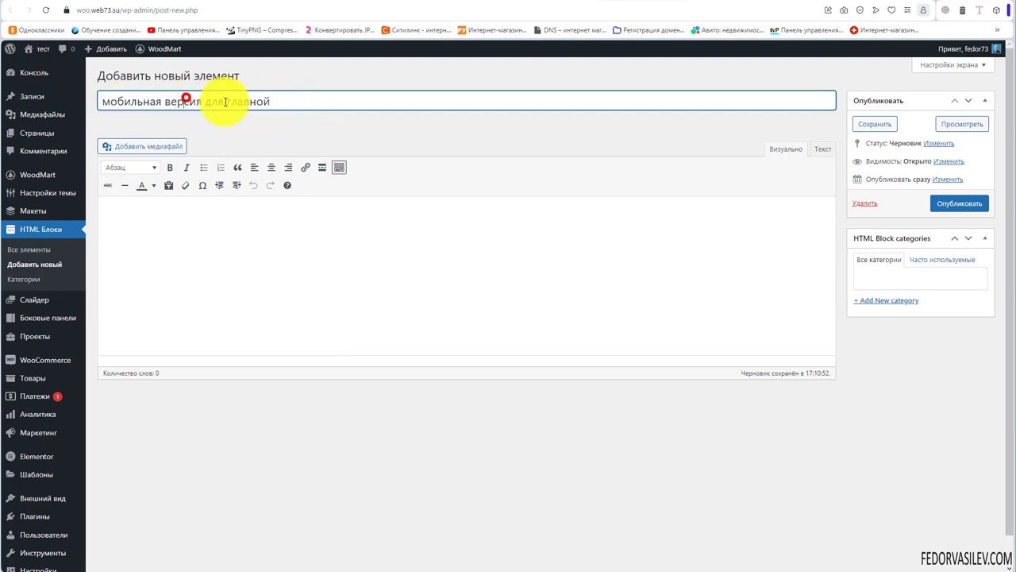
pyautogui.moveTo(296, 102); pyautogui.dragTo(214, 108)
pyautogui.click(292, 102)
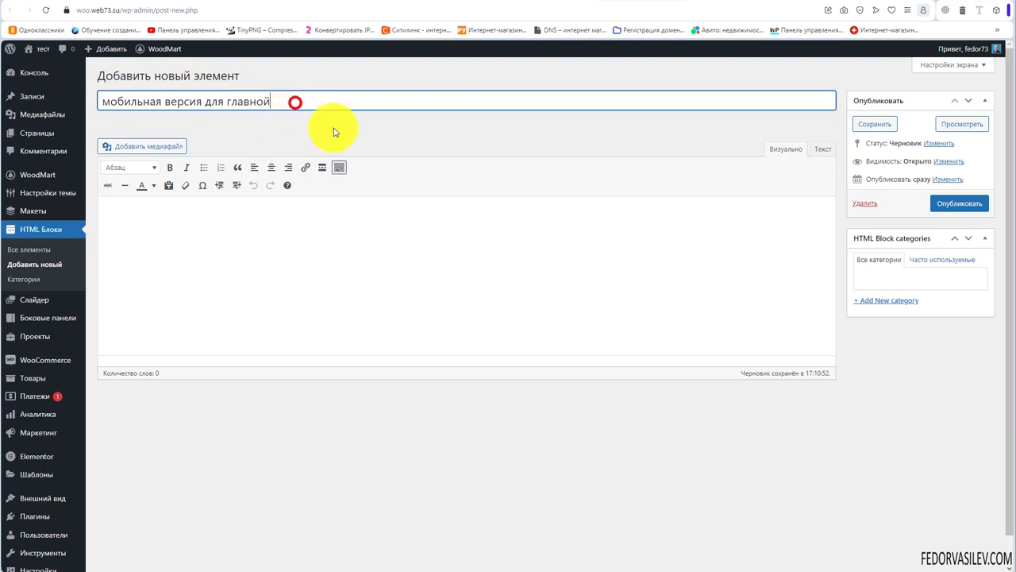
pyautogui.click(172, 231)
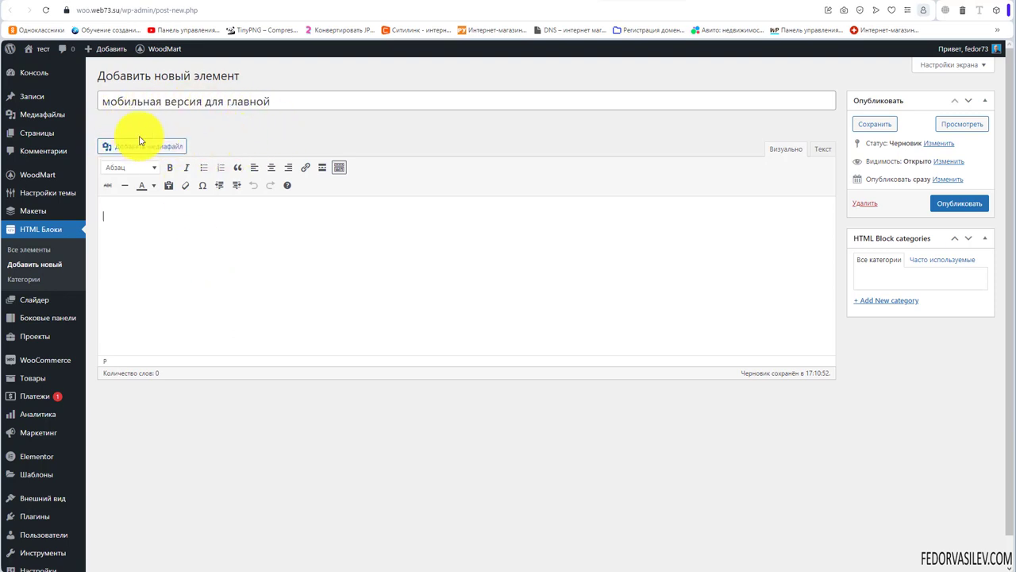
pyautogui.click(159, 252)
# Step: Add the category "категория-1" to the HTML block and publish the block with it assigned
pyautogui.click(901, 303)
pyautogui.click(889, 325)
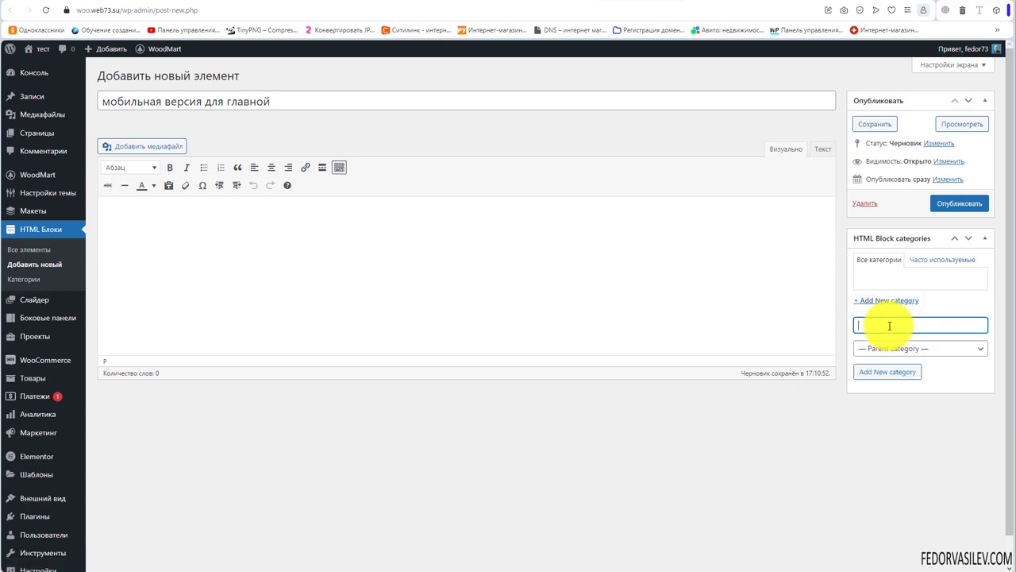
pyautogui.write('категория-1')
pyautogui.click(867, 373)
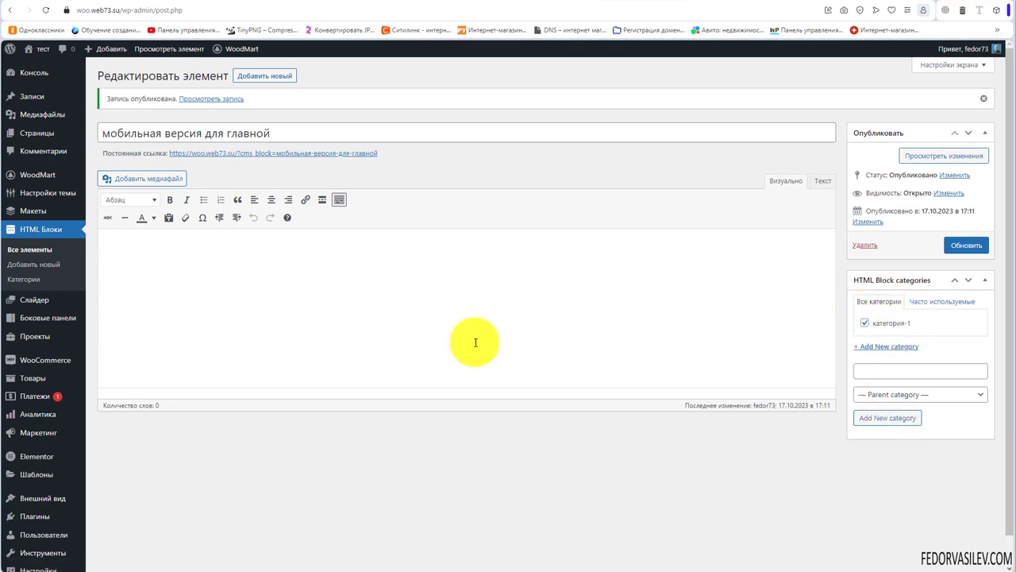
pyautogui.moveTo(303, 132); pyautogui.dragTo(111, 133)
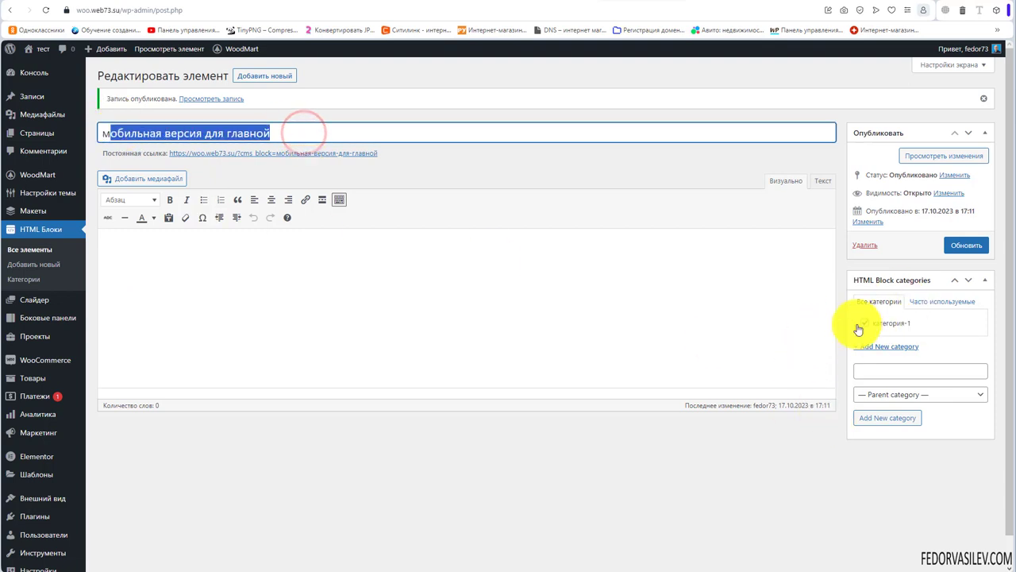
pyautogui.click(965, 245)
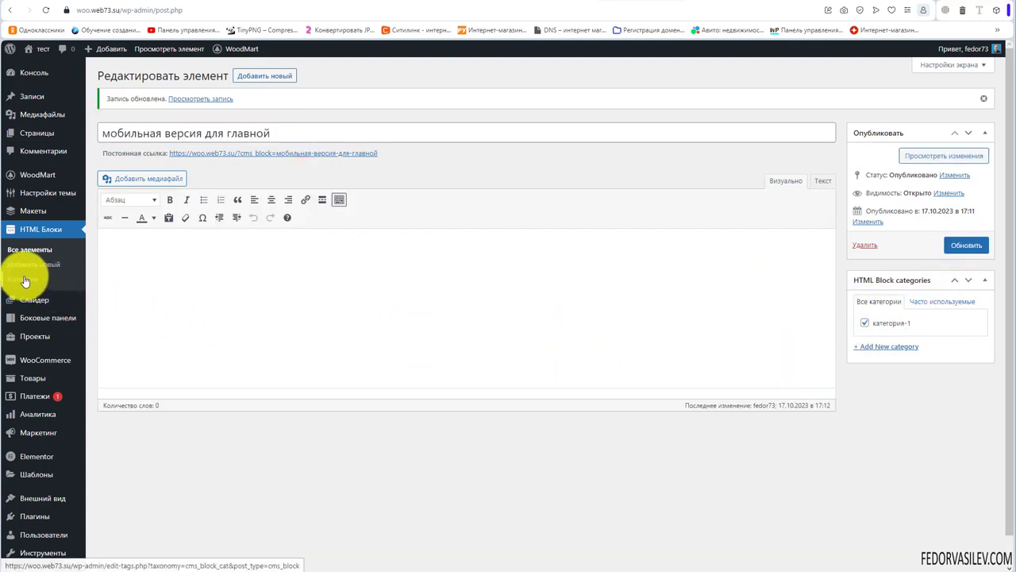
# Step: Review the HTML block categories list and the form for adding a new category
pyautogui.click(24, 277)
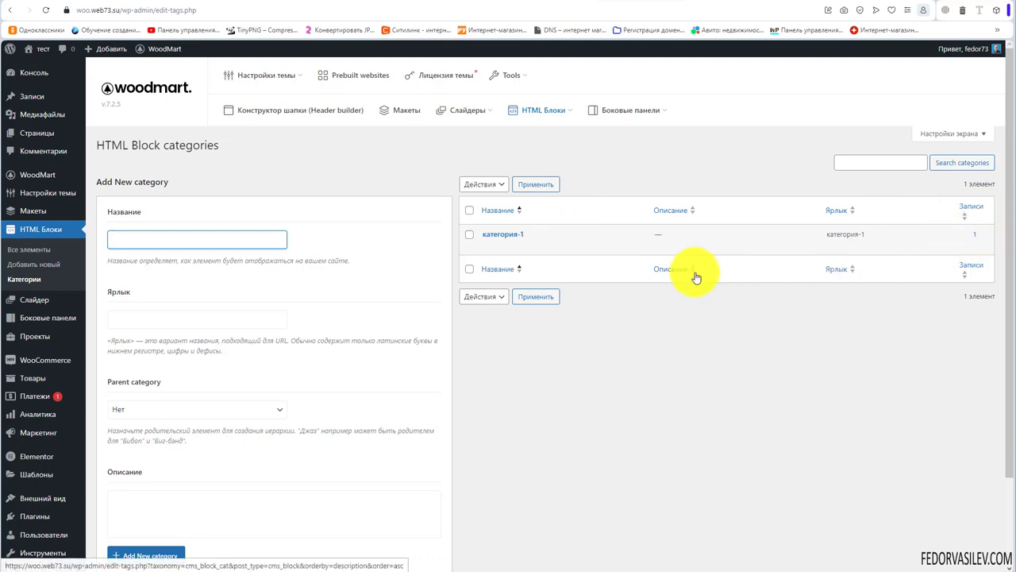
pyautogui.scroll(-2, 170, 476)
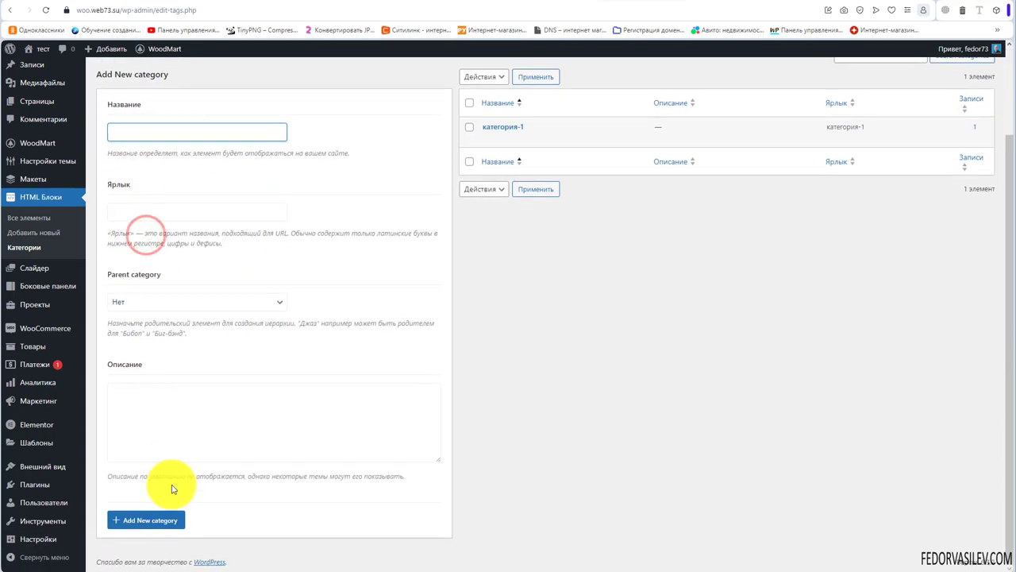
pyautogui.scroll(2, 238, 254)
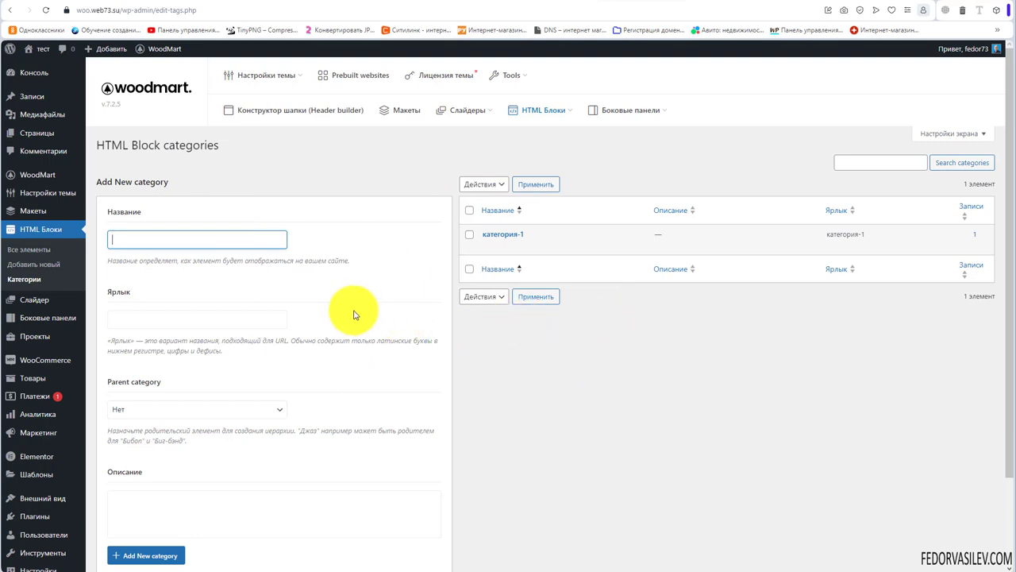
pyautogui.click(585, 474)
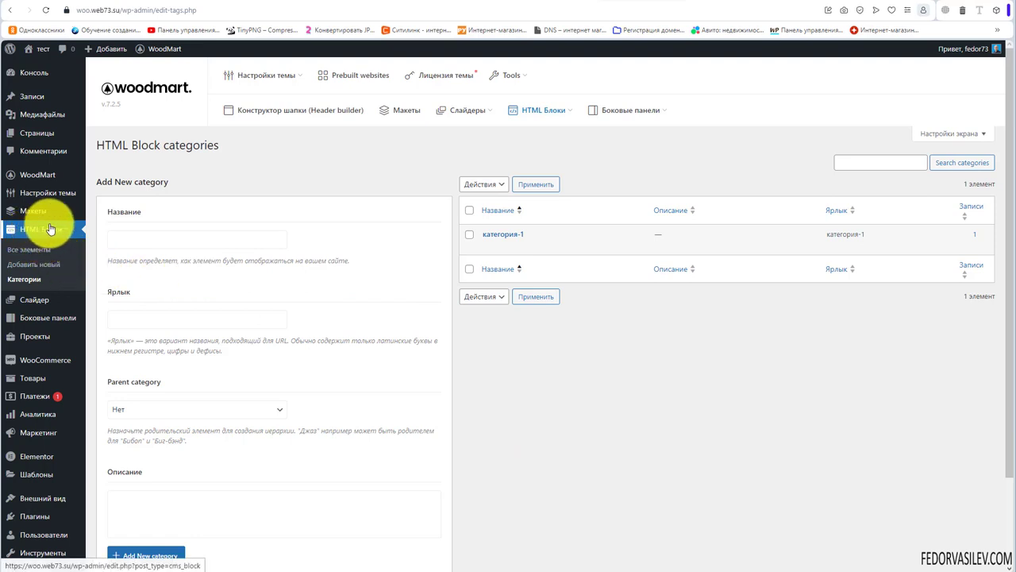
# Step: Enable Elementor for the post types Целевые страницы, Макеты, HTML Блоки, Слайдер, Боковые панели, Портфолио and Товары, and save the settings
pyautogui.moveTo(54, 383)
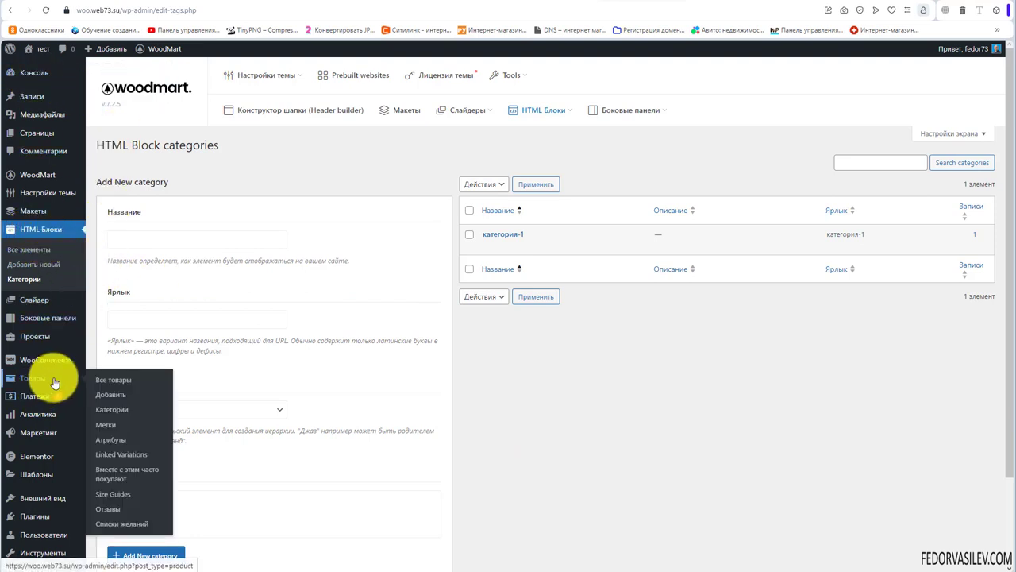
pyautogui.moveTo(42, 457)
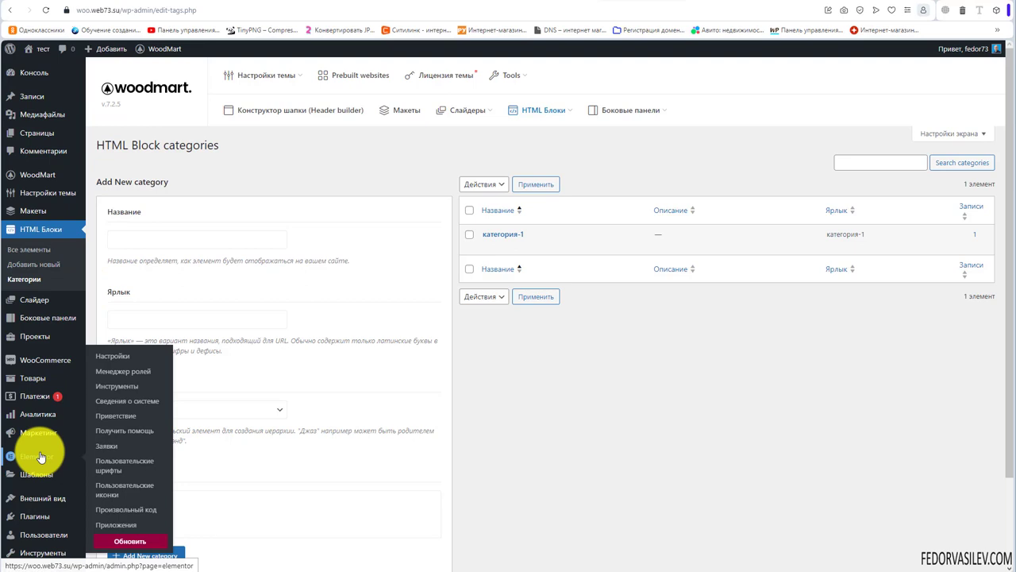
pyautogui.click(119, 354)
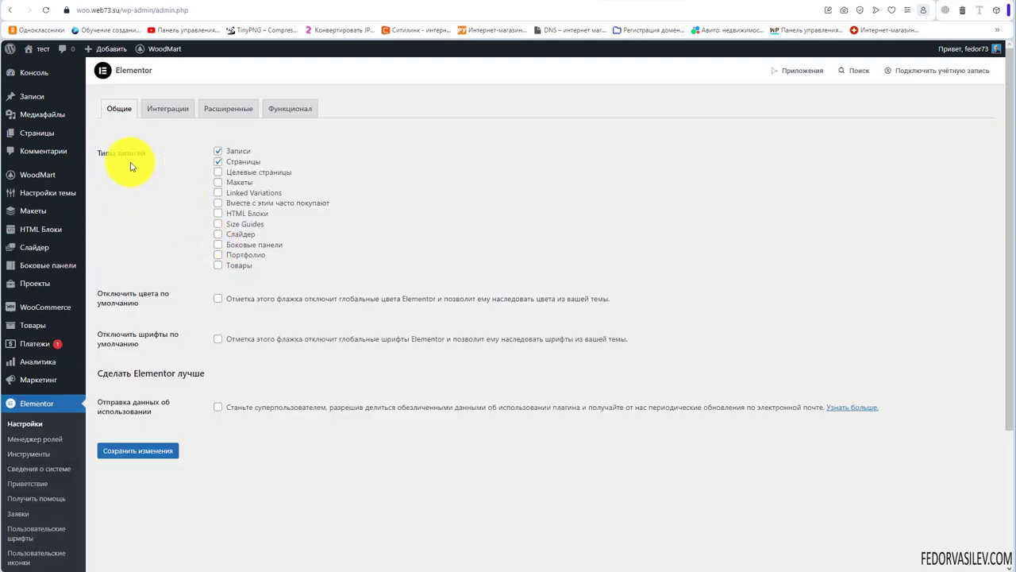
pyautogui.click(120, 109)
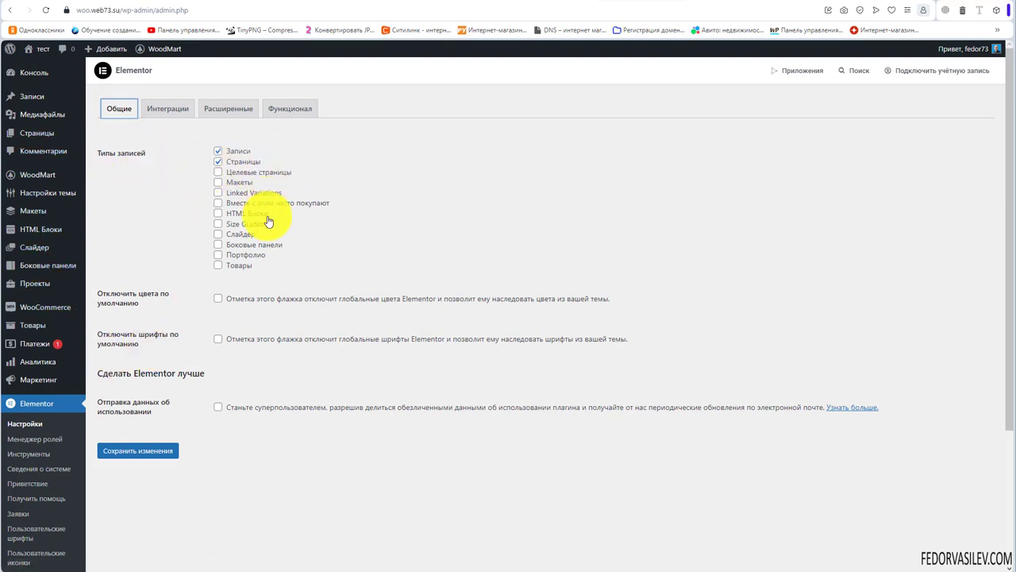
pyautogui.click(217, 214)
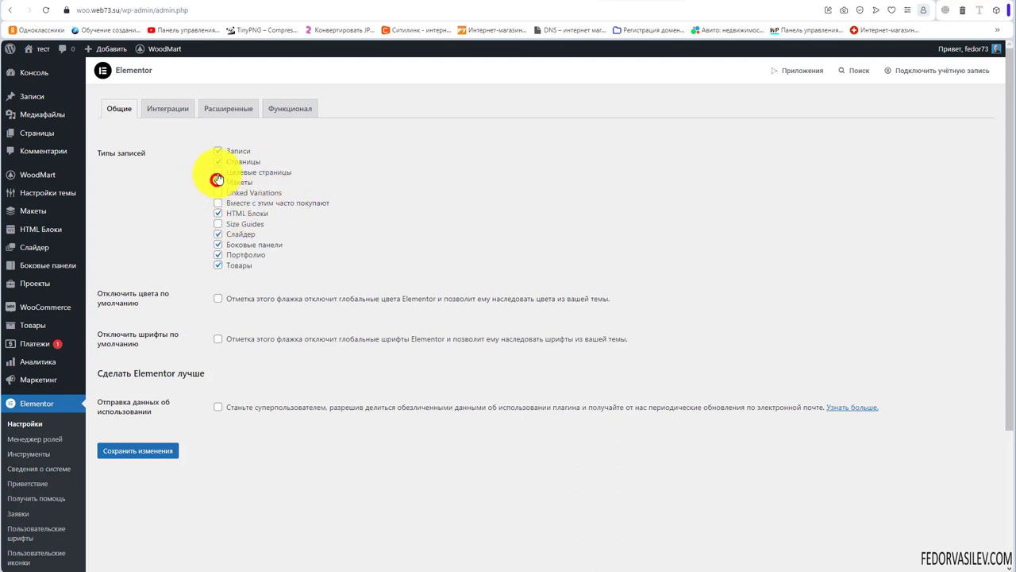
pyautogui.click(139, 450)
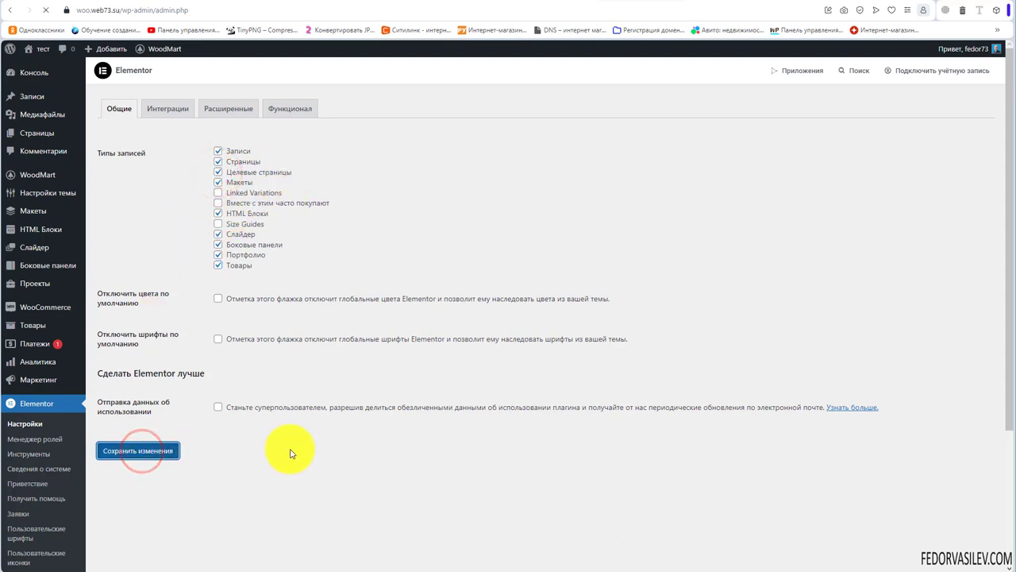
# Step: Open the HTML block "мобильная версия для главной" for editing in Elementor
pyautogui.scroll(-1, 158, 318)
pyautogui.moveTo(40, 176)
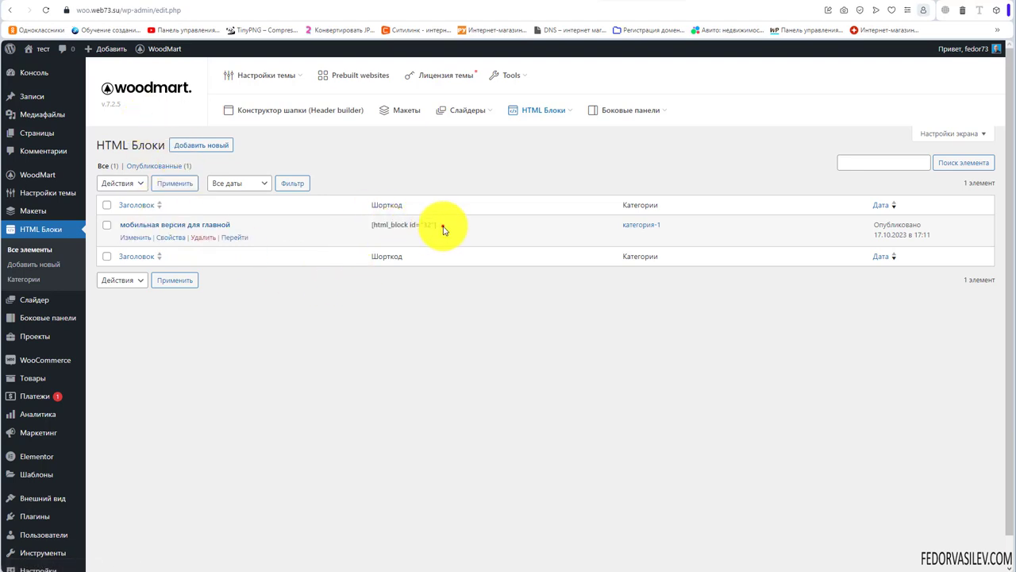
pyautogui.moveTo(418, 226); pyautogui.dragTo(404, 249)
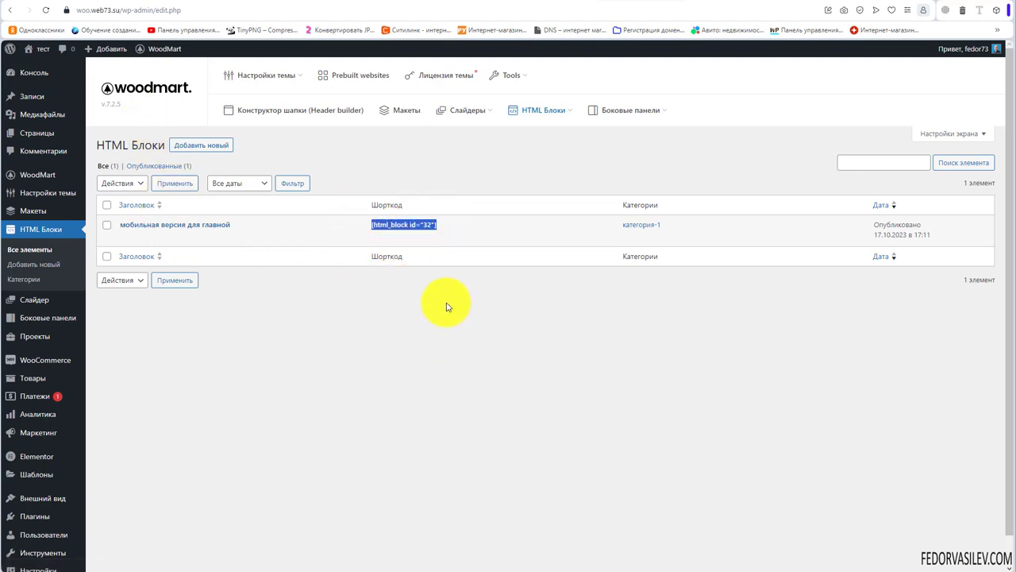
pyautogui.click(164, 226)
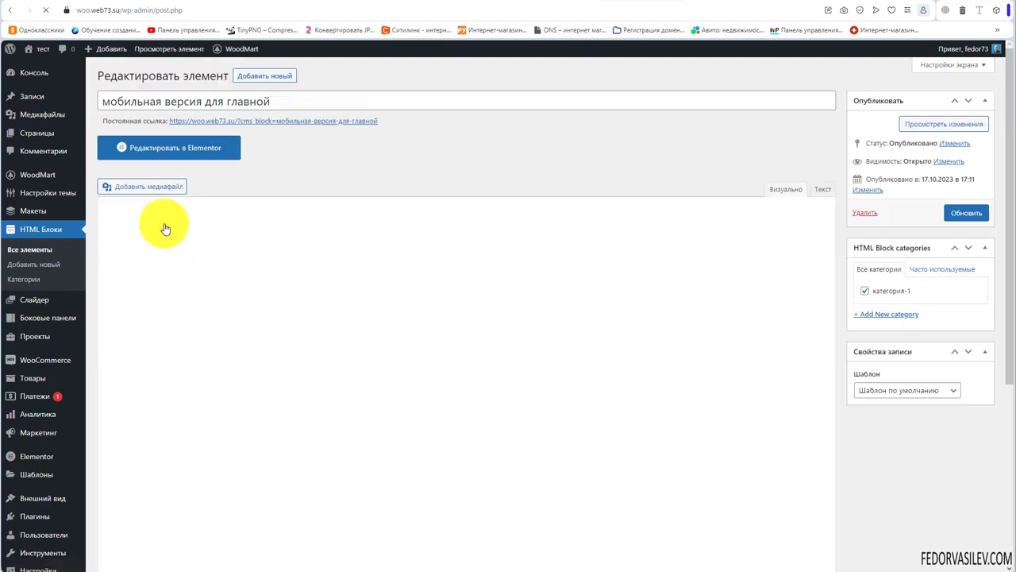
pyautogui.click(169, 149)
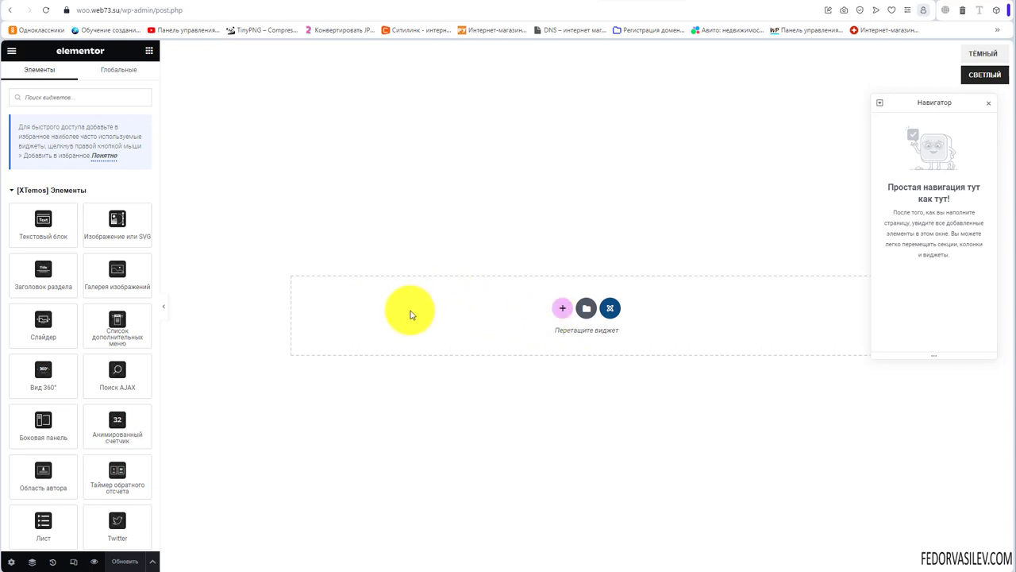
# Step: Move the Навигатор window clear of the layout area and add a single-column container with downward direction
pyautogui.moveTo(948, 102); pyautogui.dragTo(942, 52)
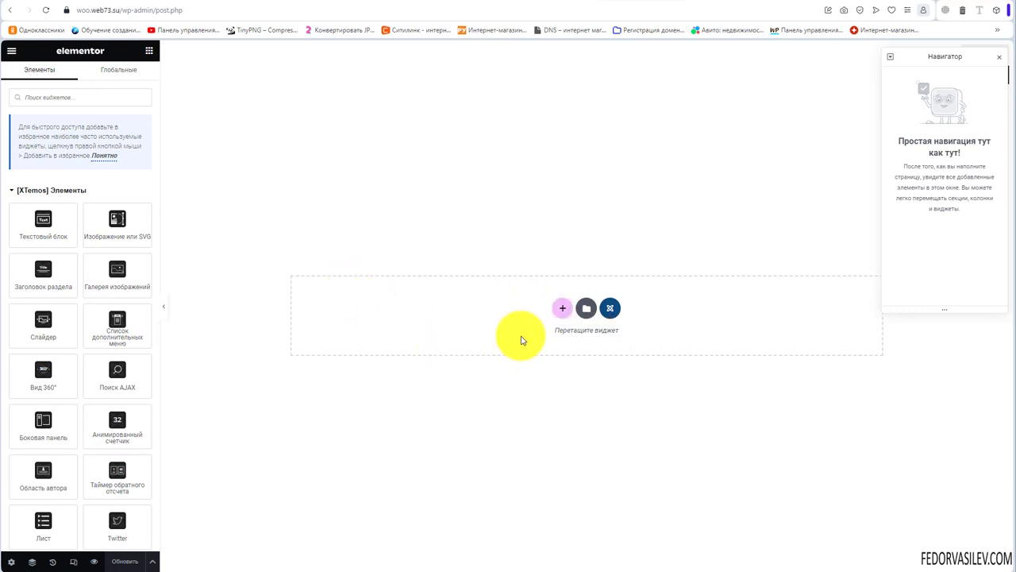
pyautogui.click(563, 308)
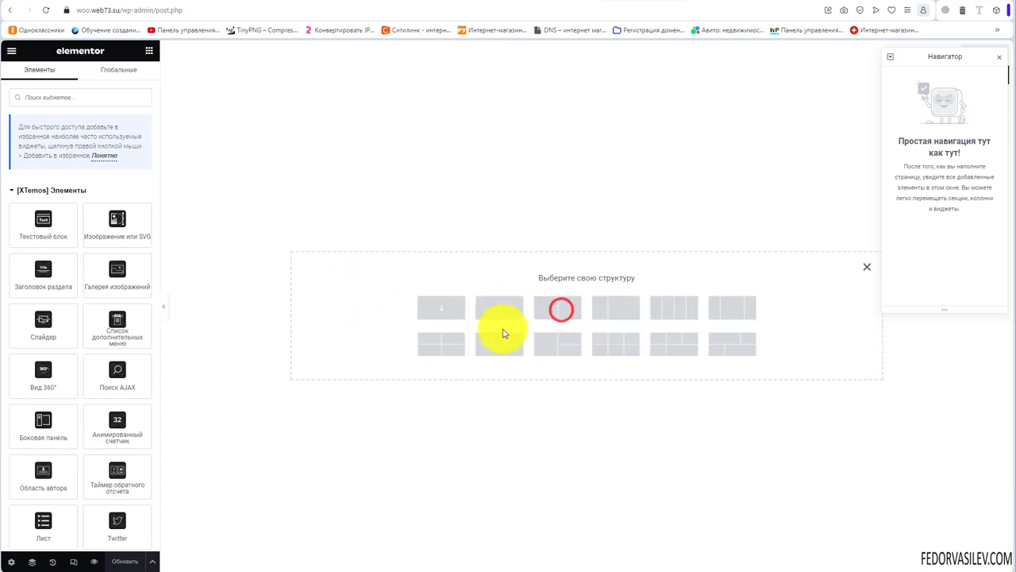
pyautogui.click(435, 311)
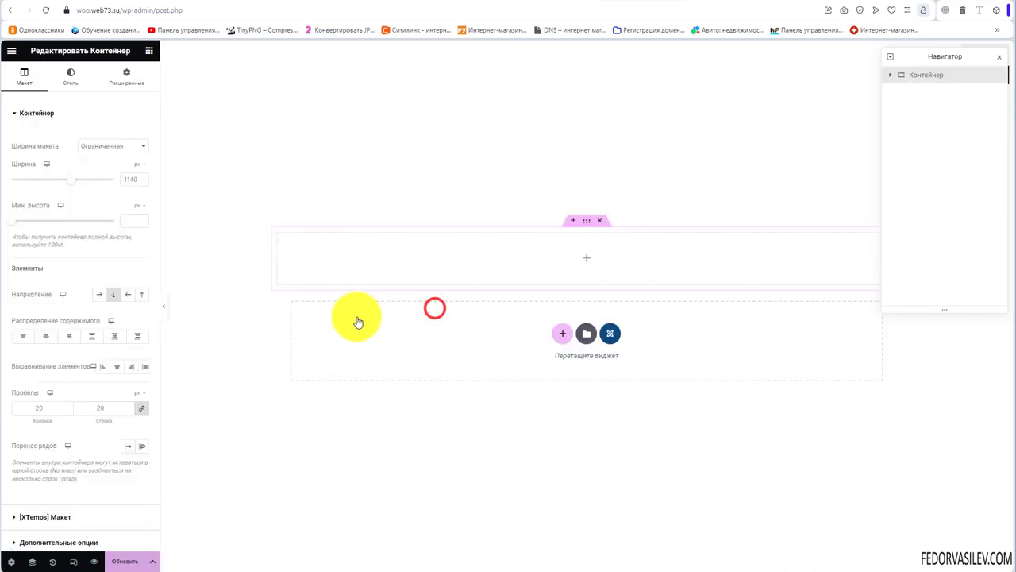
# Step: Collapse the [XTemos] and Макет widget groups and place an Изображение widget inside the container
pyautogui.click(582, 256)
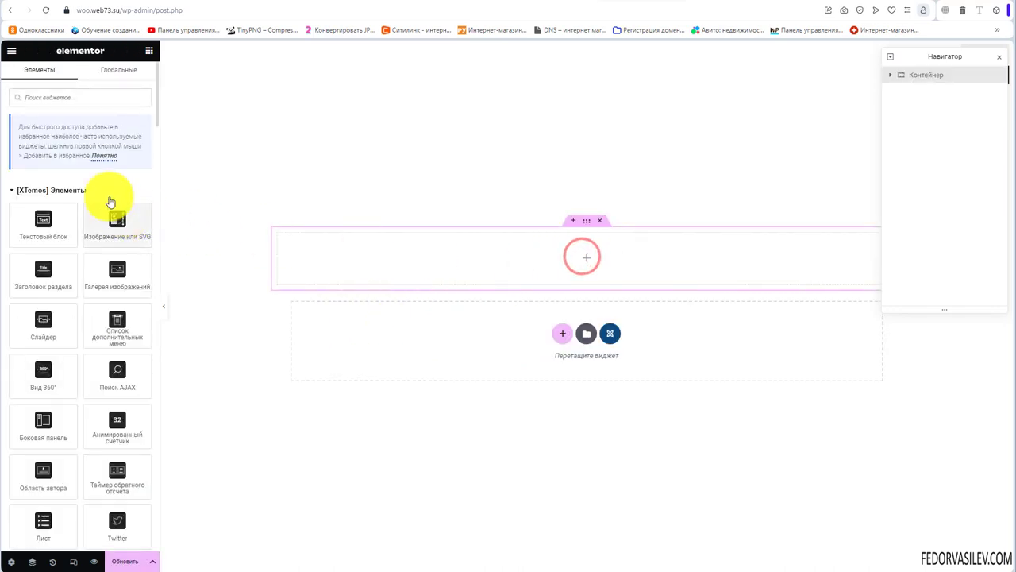
pyautogui.click(14, 192)
pyautogui.click(16, 215)
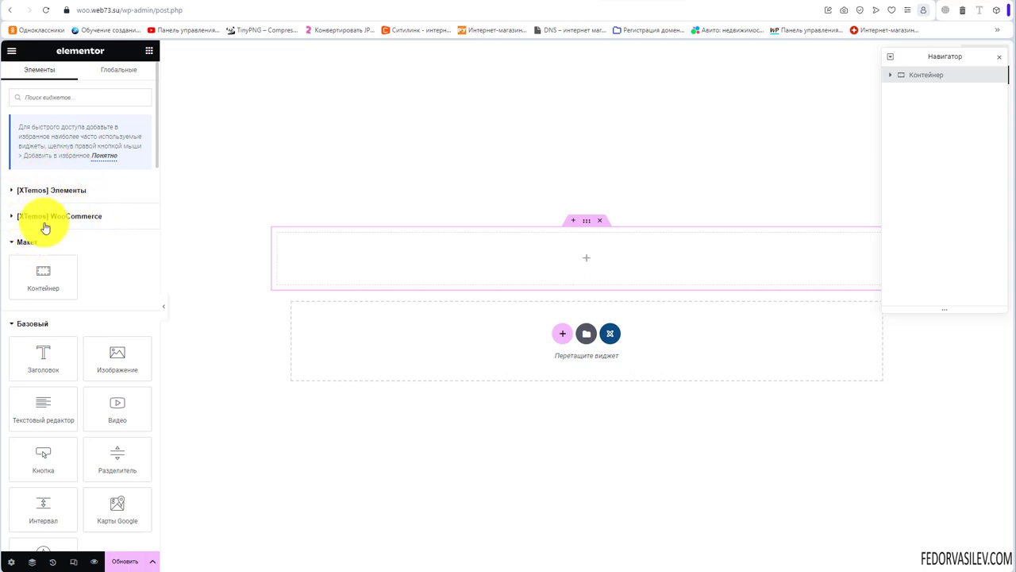
pyautogui.click(13, 240)
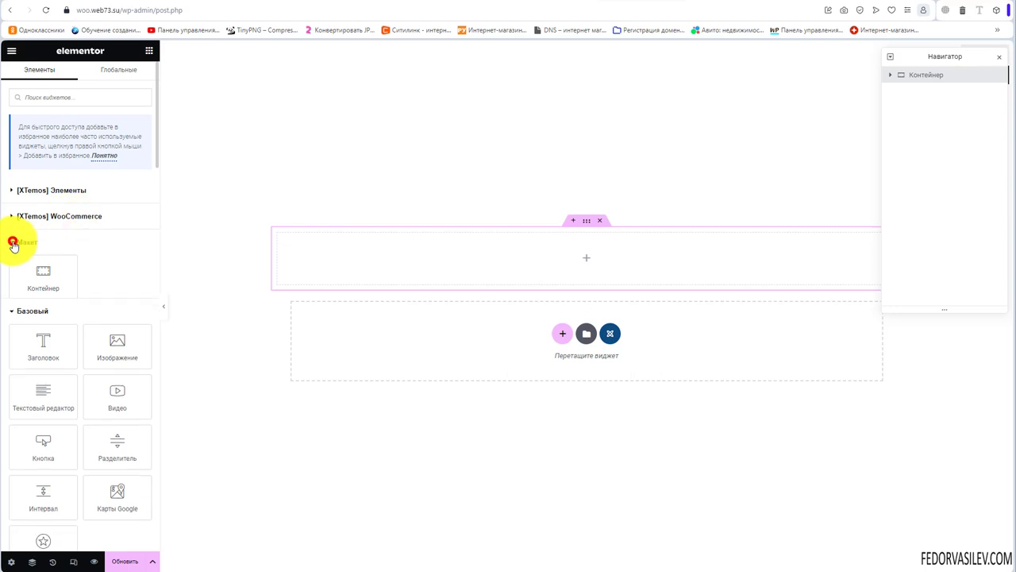
pyautogui.moveTo(119, 314); pyautogui.dragTo(547, 270)
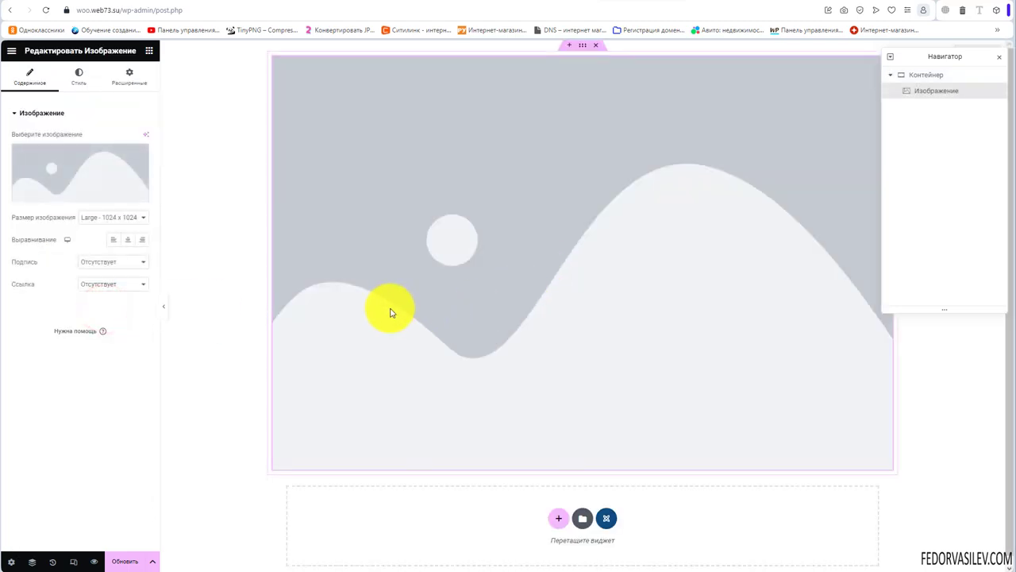
# Step: Set the image widget's picture to the tablet laptop with keyboard photo, the first one in the media library
pyautogui.click(106, 173)
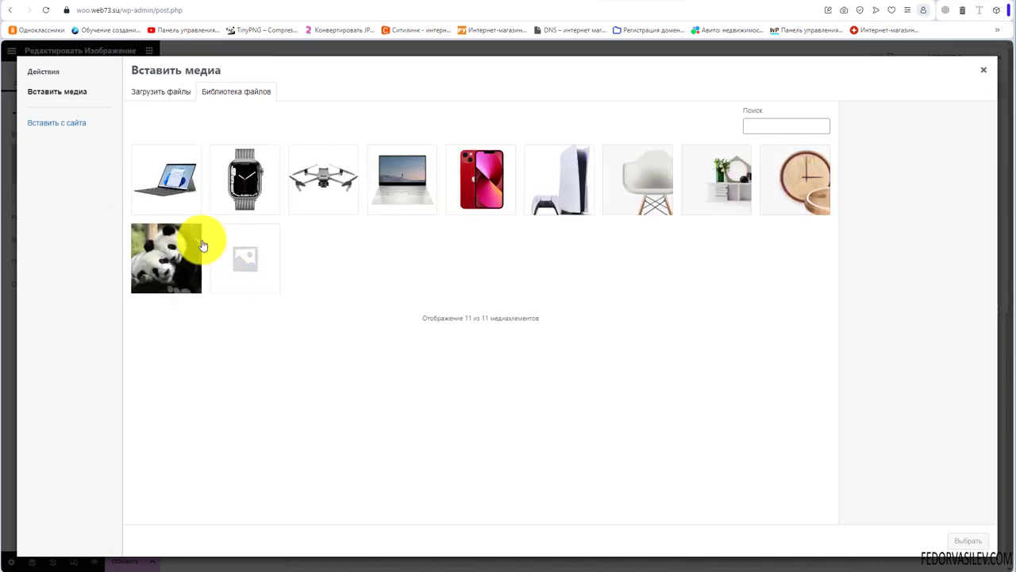
pyautogui.click(161, 177)
pyautogui.click(968, 540)
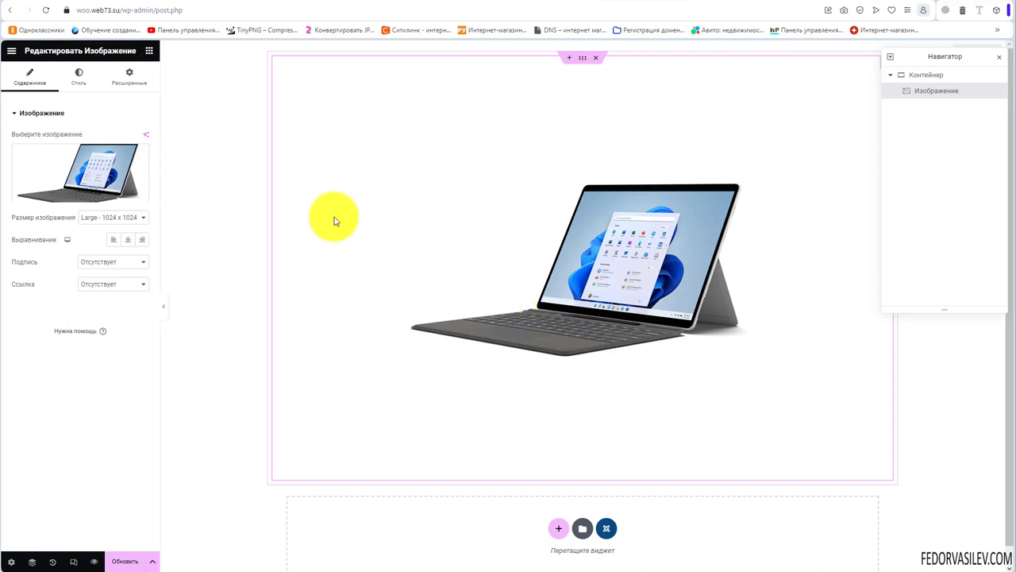
# Step: Preview the layout in the tablet and mobile responsive modes, and return to the desktop mode
pyautogui.click(73, 562)
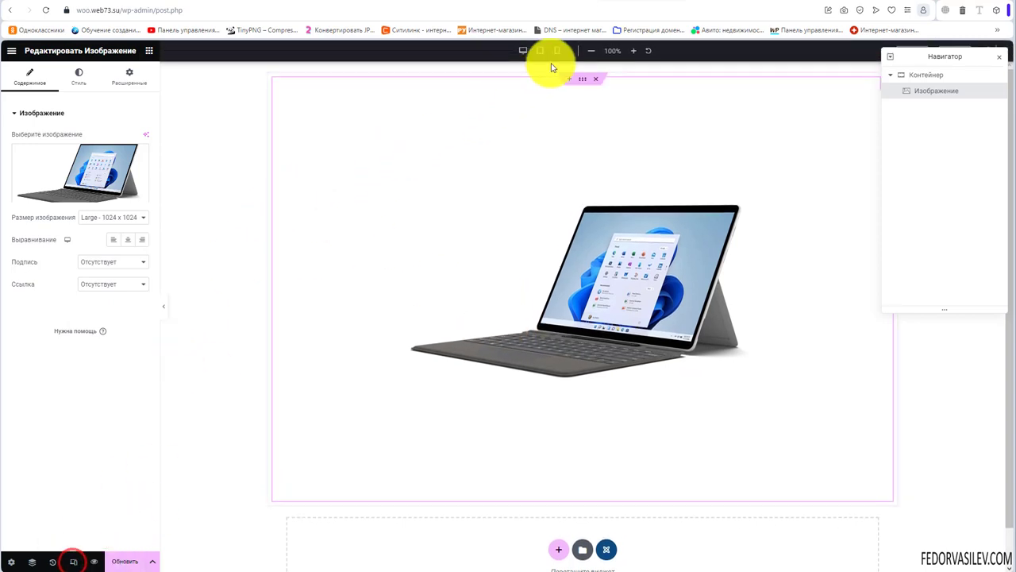
pyautogui.click(538, 51)
pyautogui.click(556, 51)
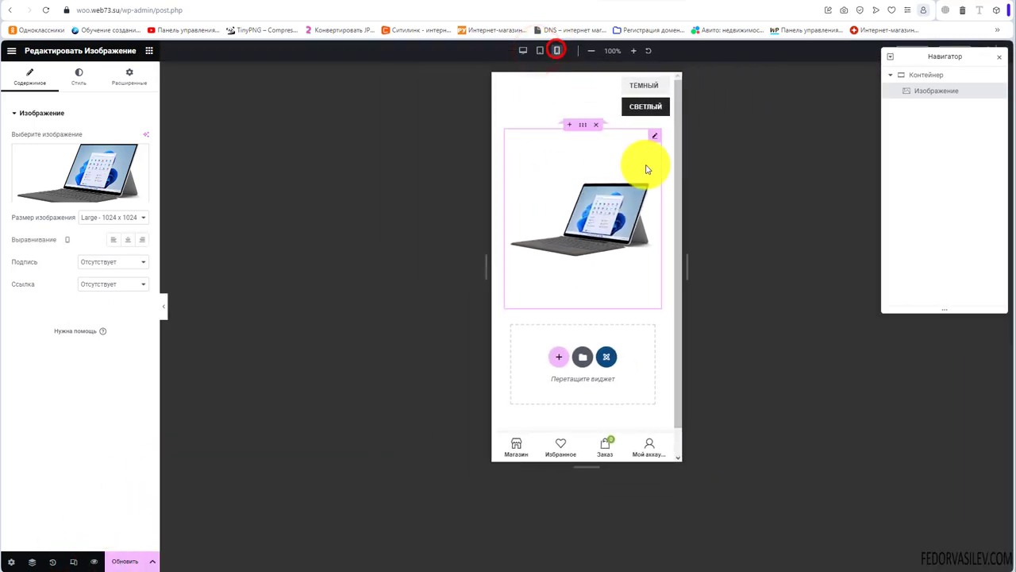
pyautogui.click(523, 50)
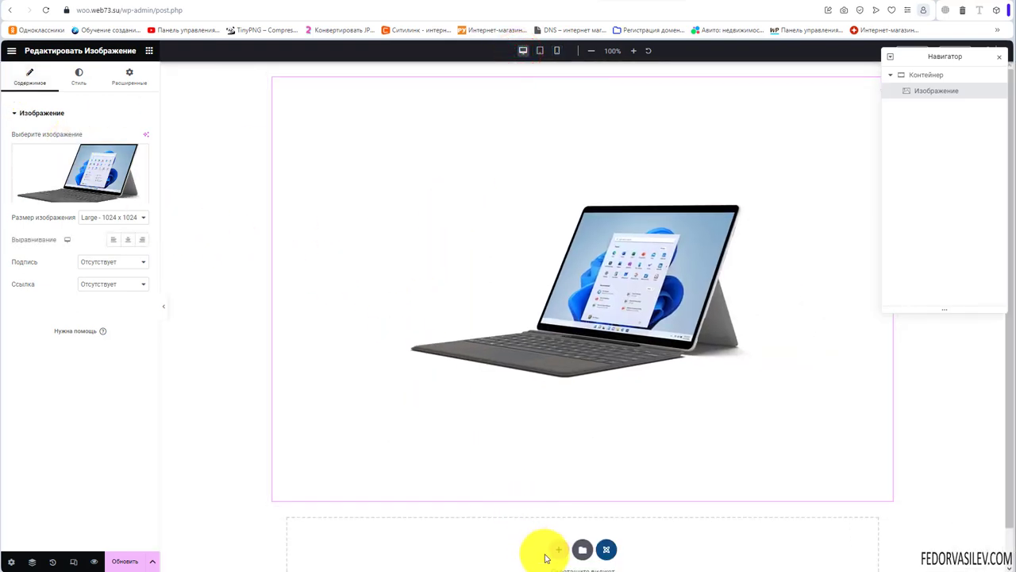
# Step: Add a Текстовый редактор widget below the laptop image in the container
pyautogui.click(10, 51)
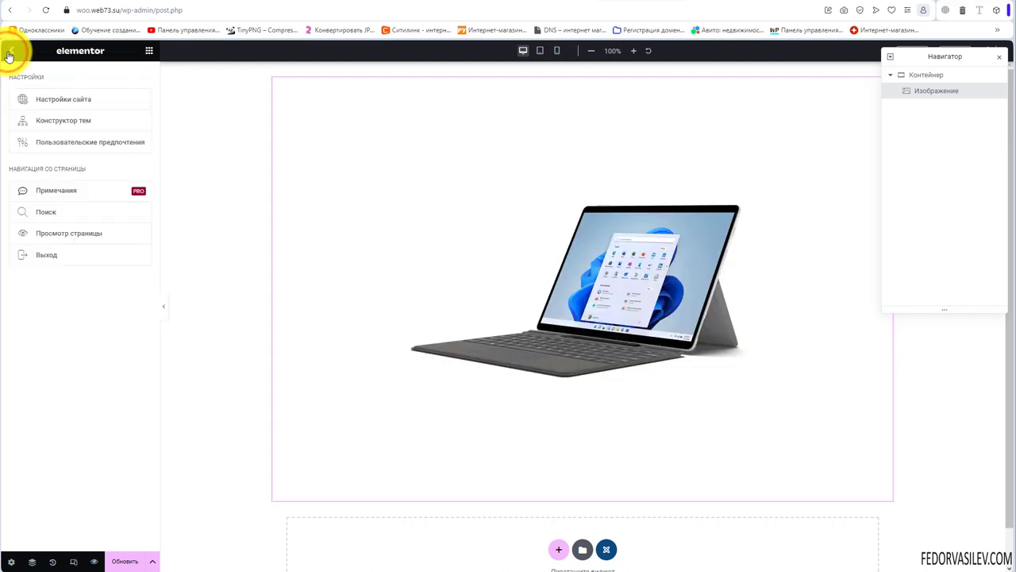
pyautogui.click(11, 51)
pyautogui.moveTo(44, 301); pyautogui.dragTo(71, 331)
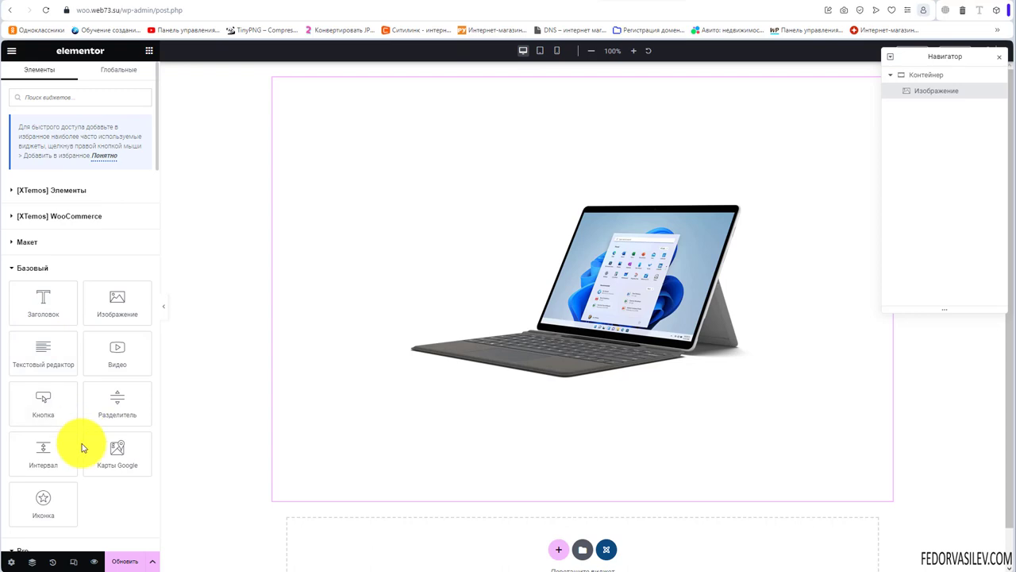
pyautogui.moveTo(23, 356); pyautogui.dragTo(368, 497)
# Step: Make the text widget's whole placeholder paragraph bold and update the HTML block
pyautogui.moveTo(112, 323); pyautogui.dragTo(30, 262)
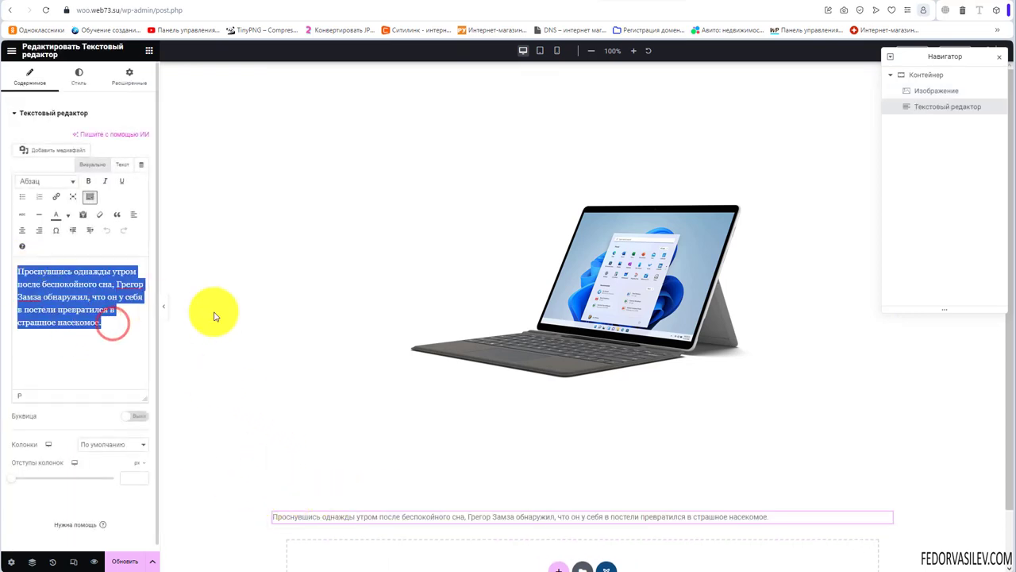
pyautogui.scroll(-1, 438, 368)
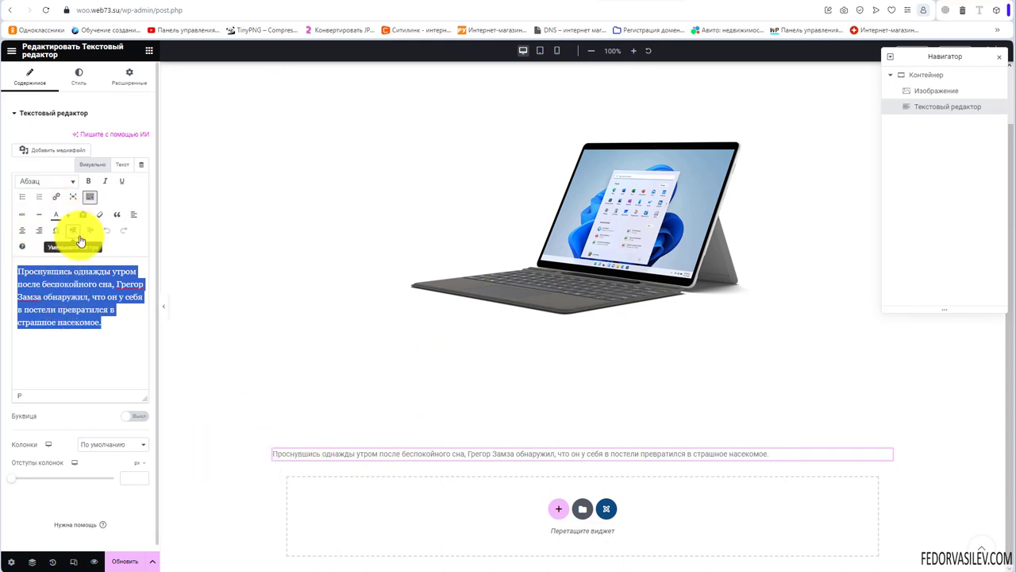
pyautogui.click(89, 181)
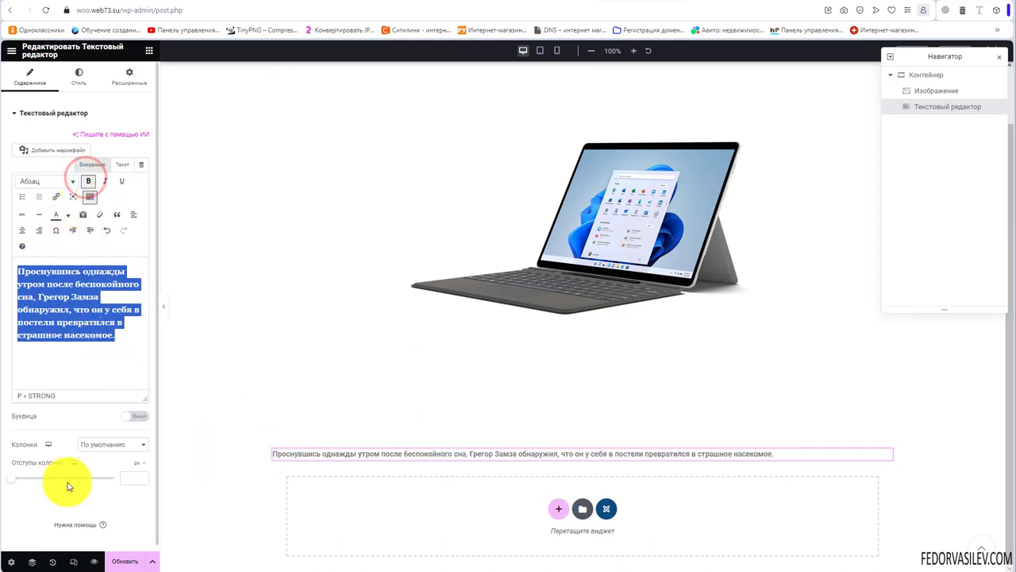
pyautogui.click(115, 562)
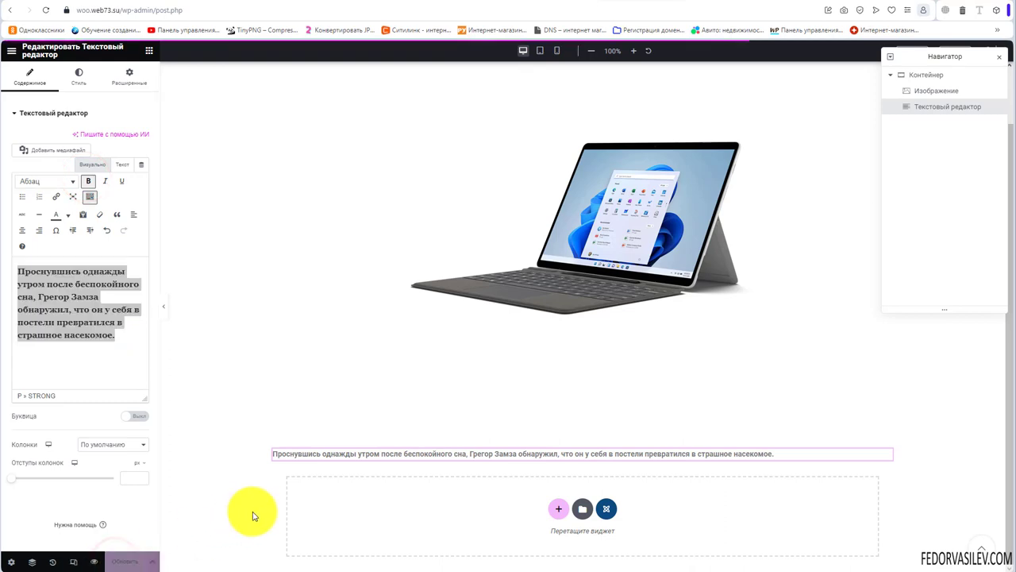
# Step: Exit the Elementor editor with Консоль WP applied as the exit destination
pyautogui.click(12, 50)
pyautogui.click(41, 252)
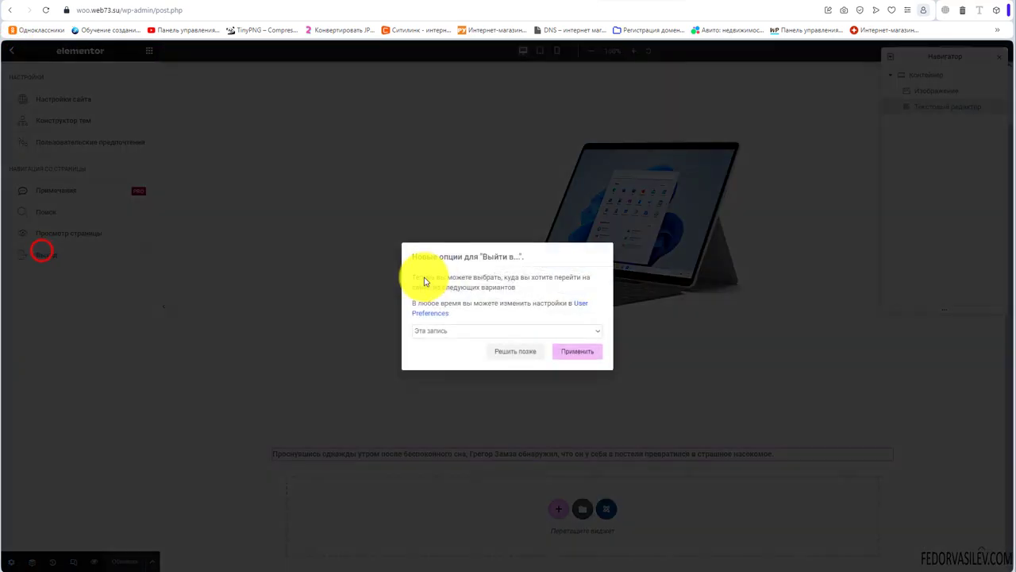
pyautogui.click(431, 329)
pyautogui.click(428, 357)
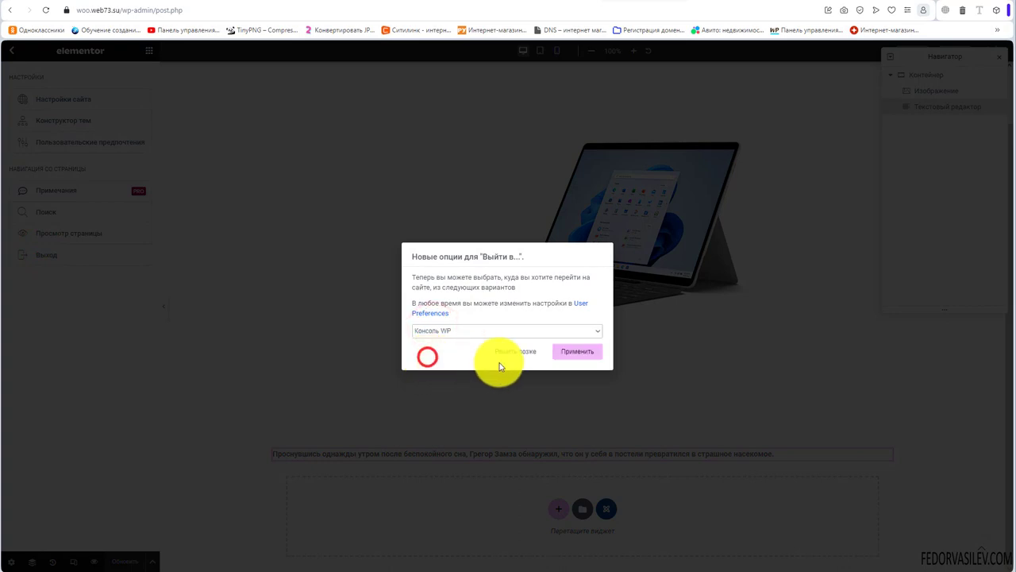
pyautogui.click(576, 351)
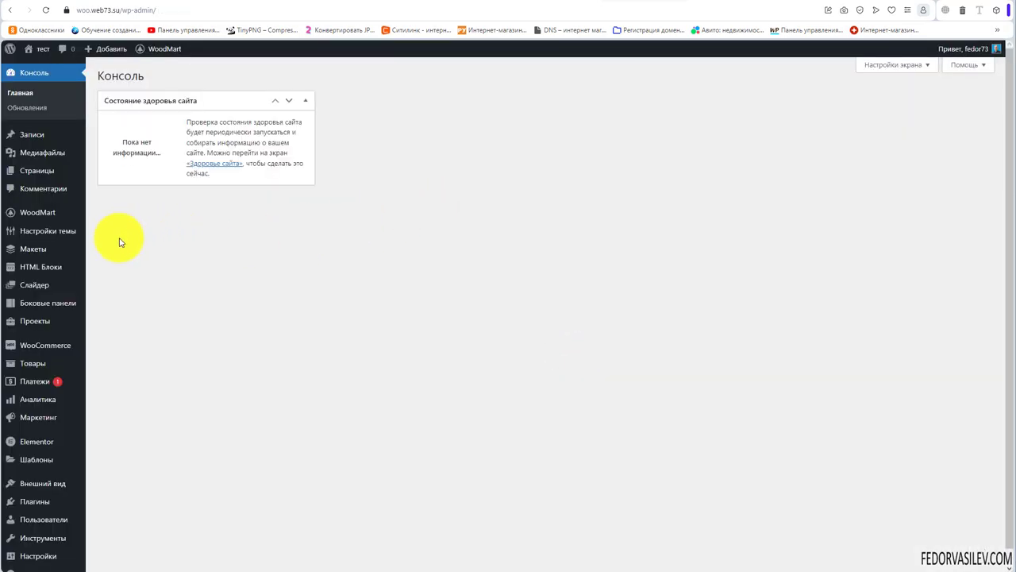
# Step: Assign the HTML block "мобильная версия для главной" as the Mobile version of the Главная page and update the page
pyautogui.moveTo(38, 273)
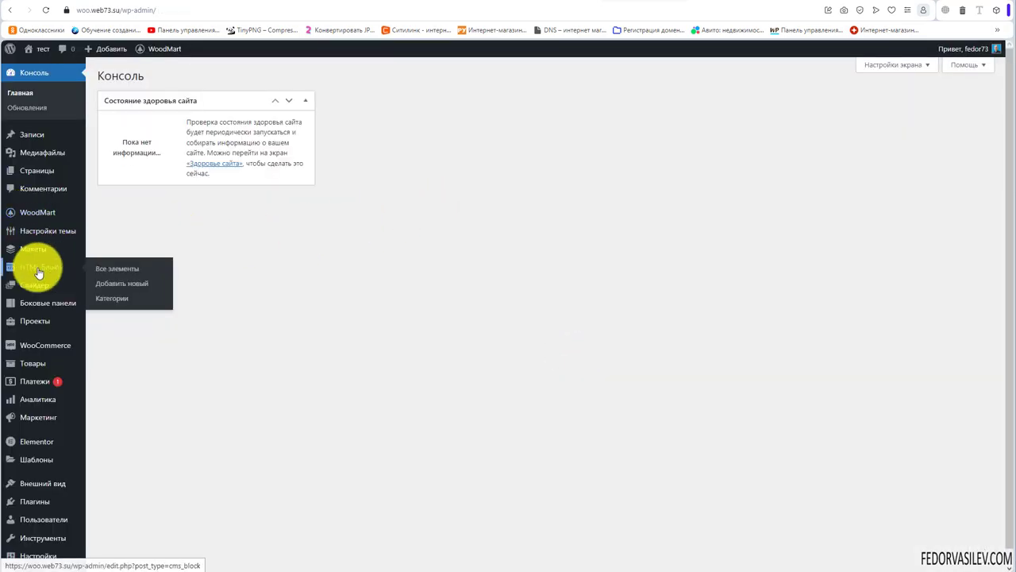
pyautogui.click(24, 171)
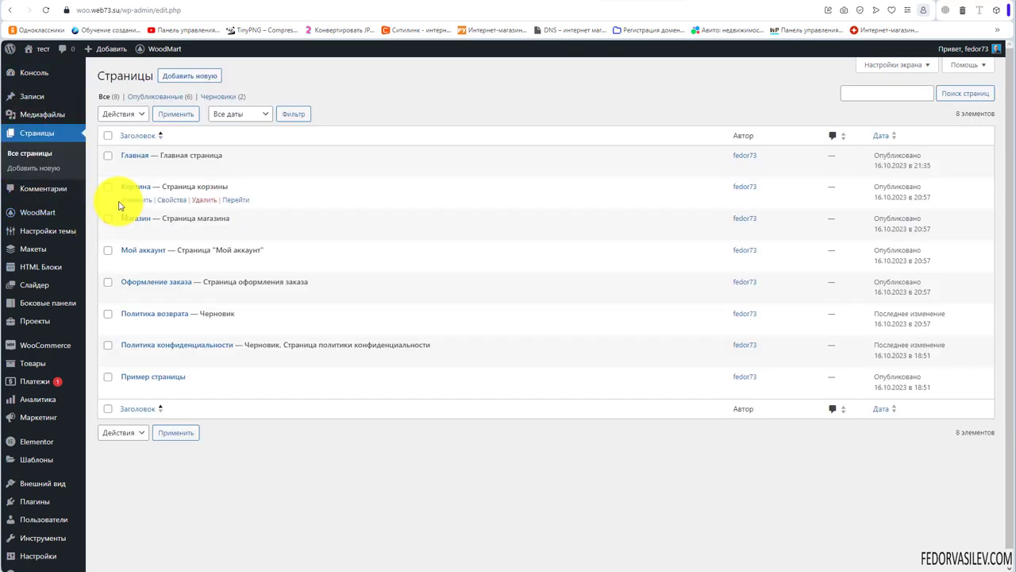
pyautogui.click(124, 156)
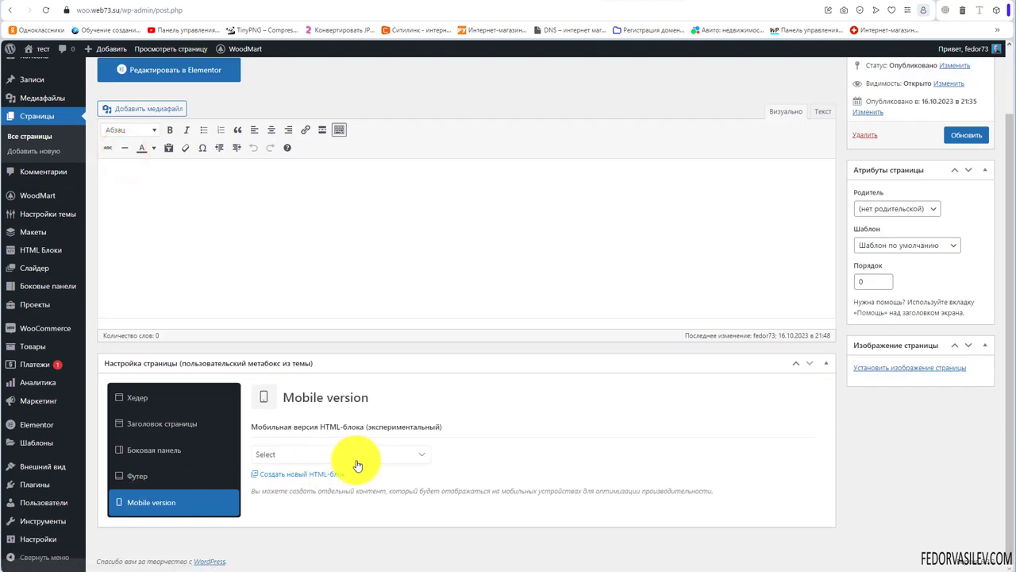
pyautogui.click(358, 456)
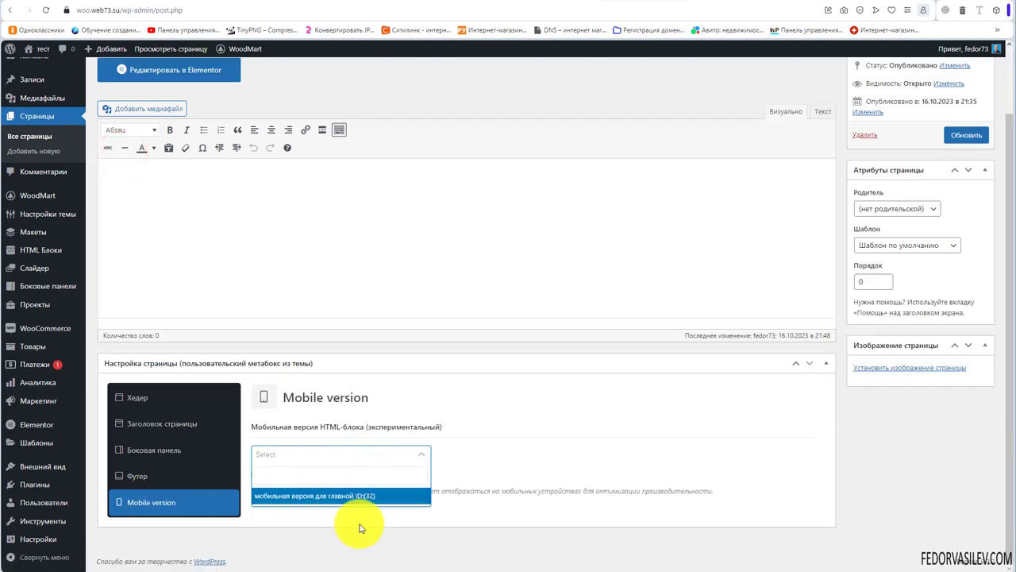
pyautogui.click(325, 496)
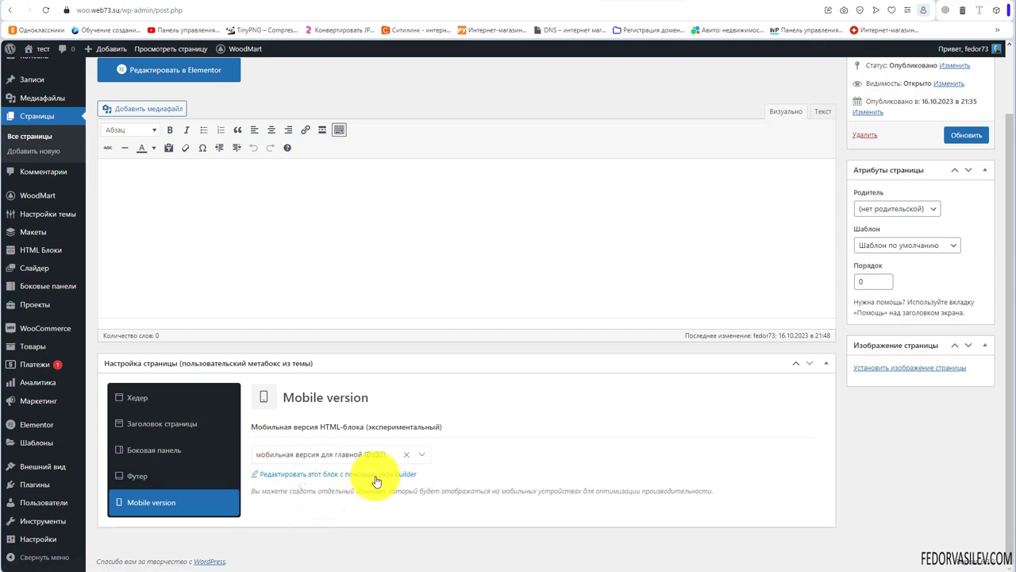
pyautogui.click(957, 137)
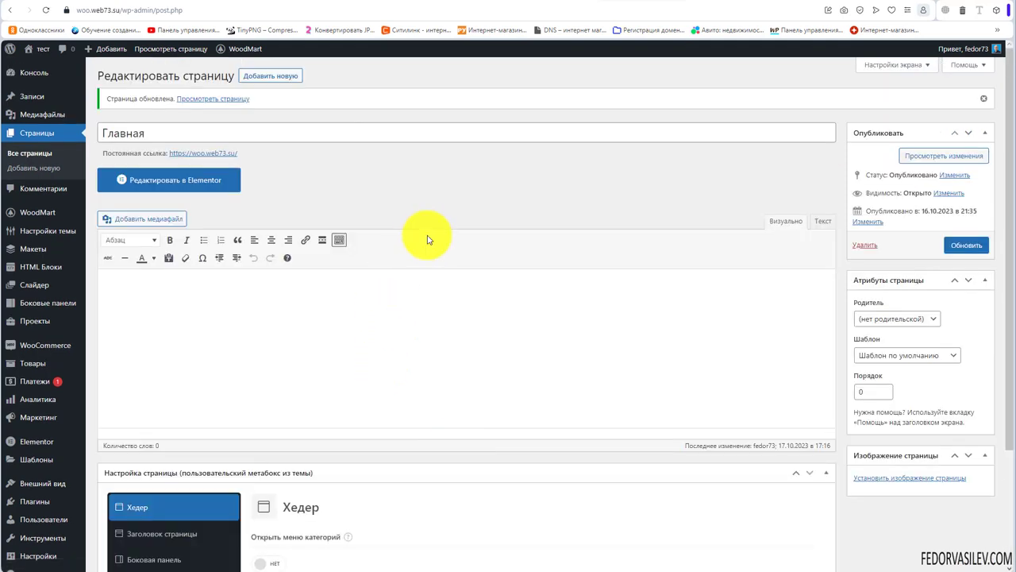
# Step: Check the store's home page on desktop and in the iPhone SE device emulation, reloading it in each view
pyautogui.click(42, 48)
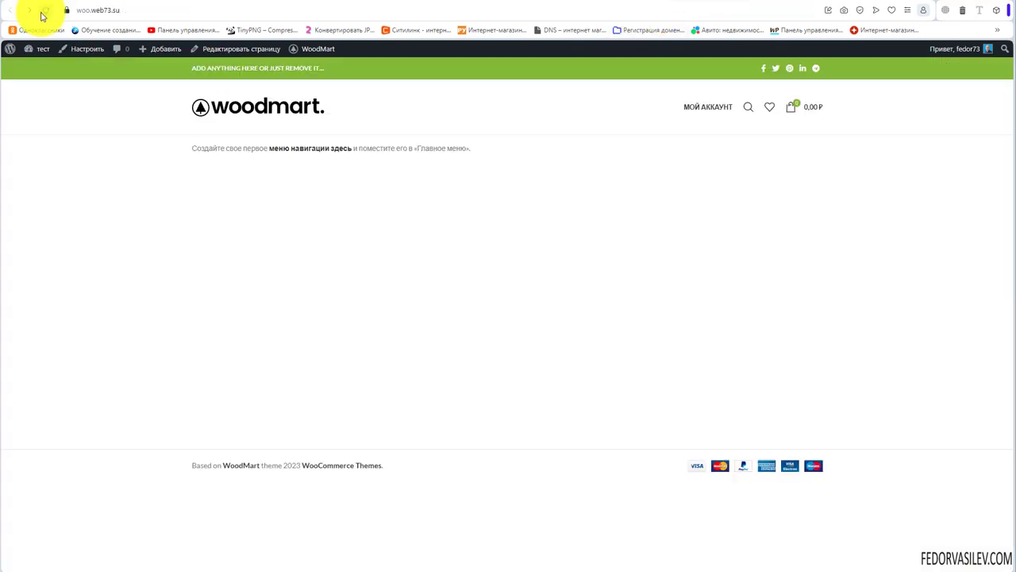
pyautogui.click(42, 10)
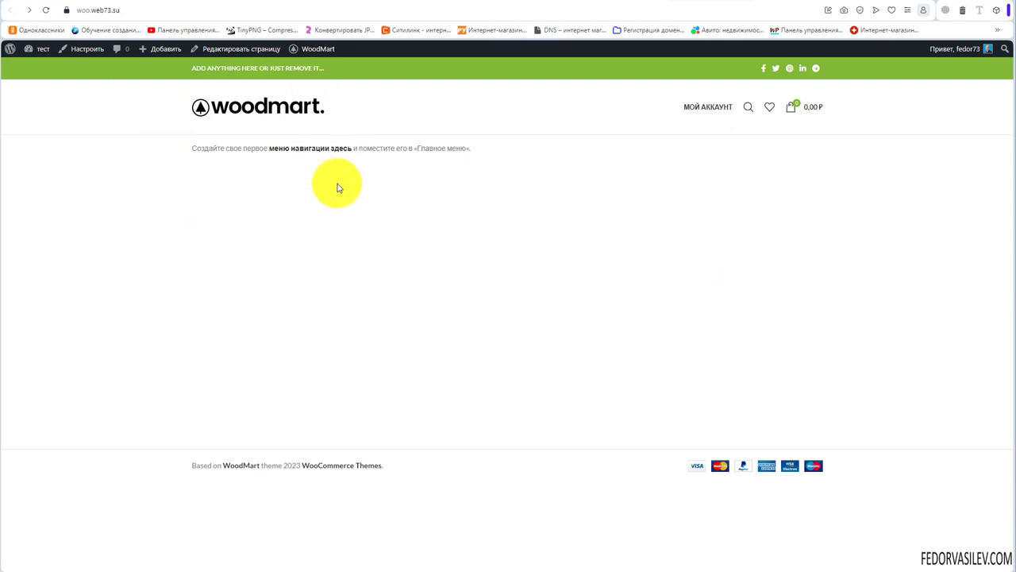
pyautogui.hotkey('ctrl', 'shift', 'i')
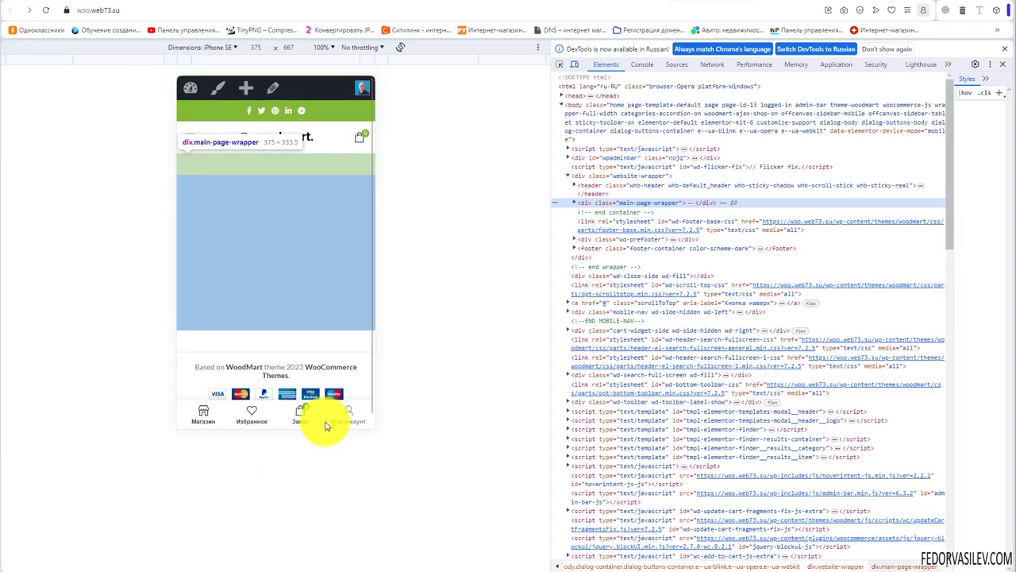
pyautogui.click(46, 12)
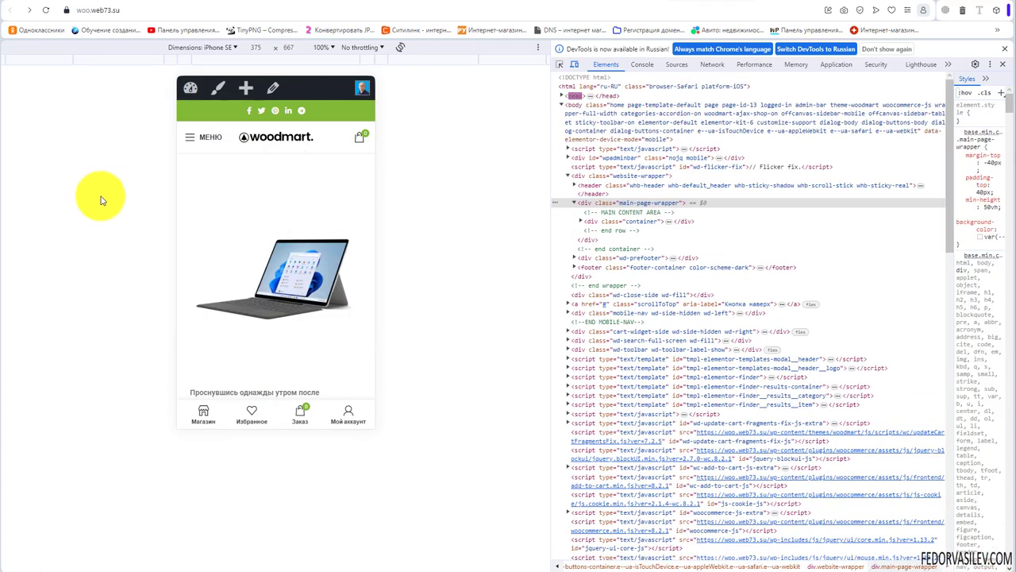
# Step: Examine the mobile home page from header to footer in the iPhone SE emulation, checking both landscape and portrait orientation
pyautogui.scroll(-3, 267, 235)
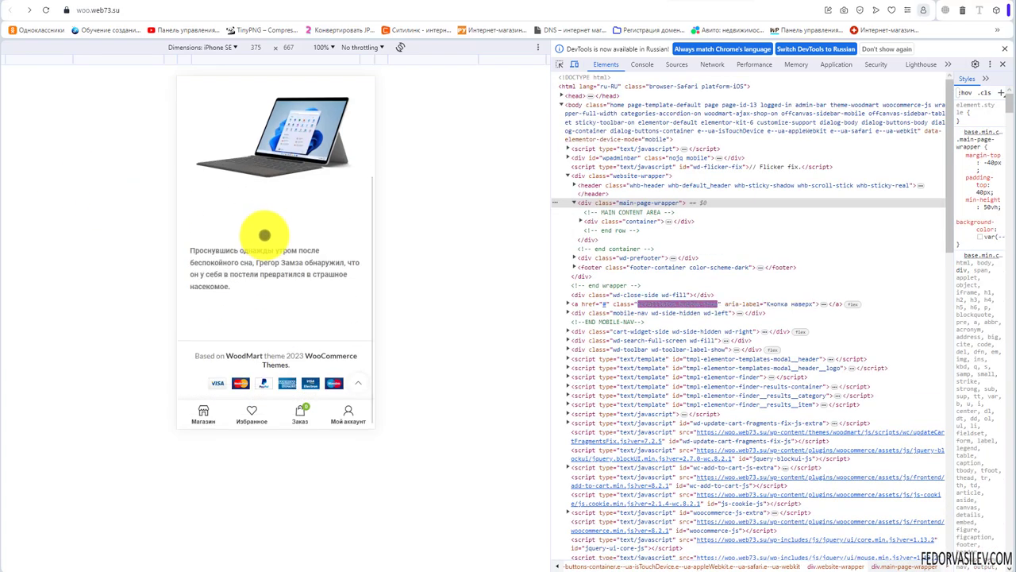
pyautogui.scroll(3, 266, 236)
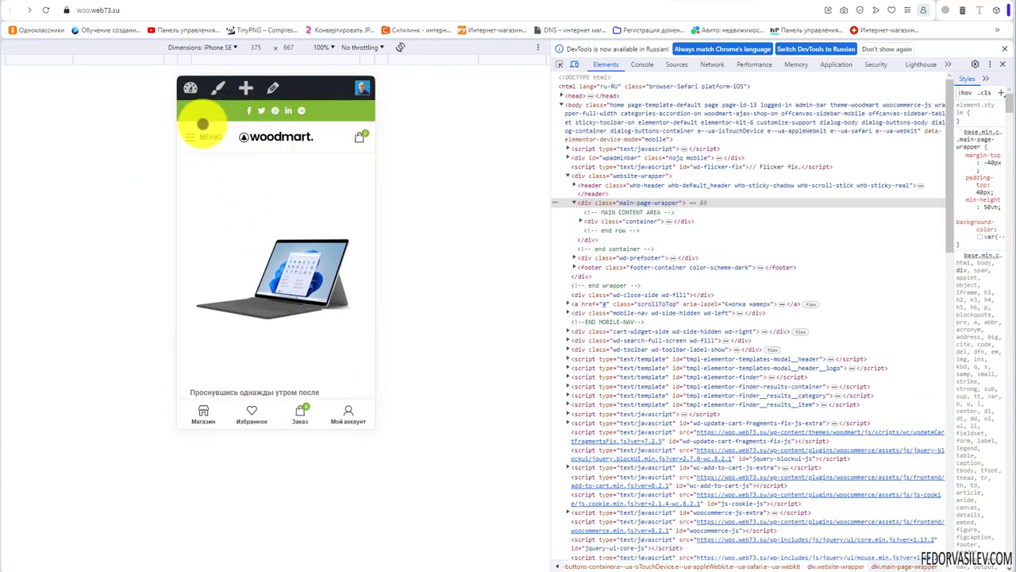
pyautogui.scroll(-3, 215, 129)
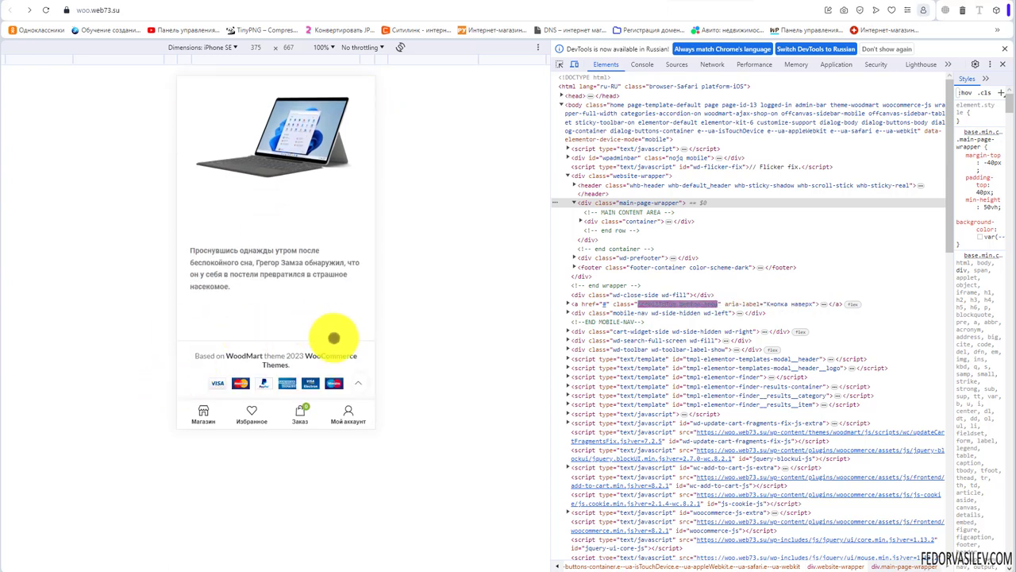
pyautogui.scroll(3, 270, 353)
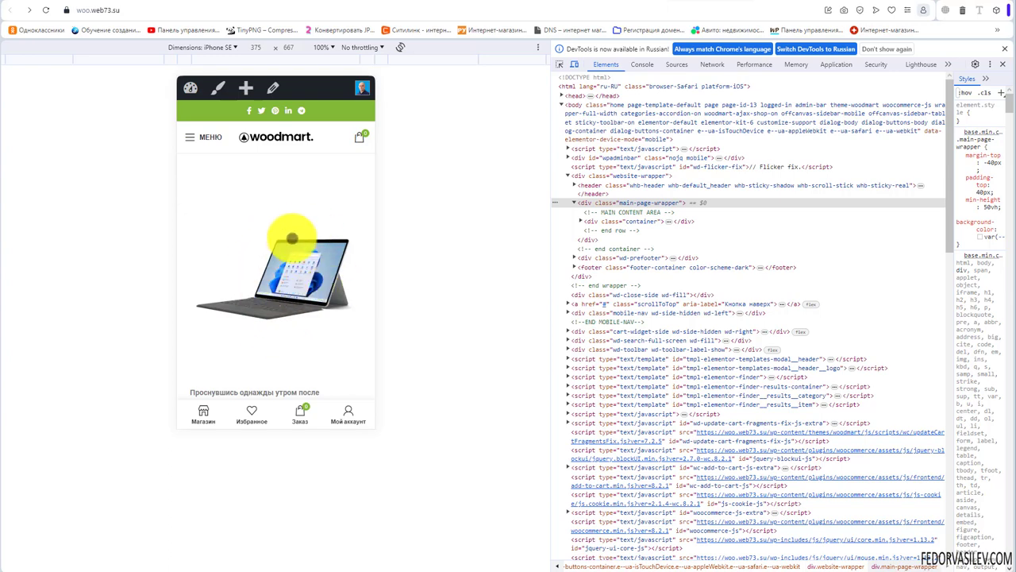
pyautogui.scroll(-3, 288, 238)
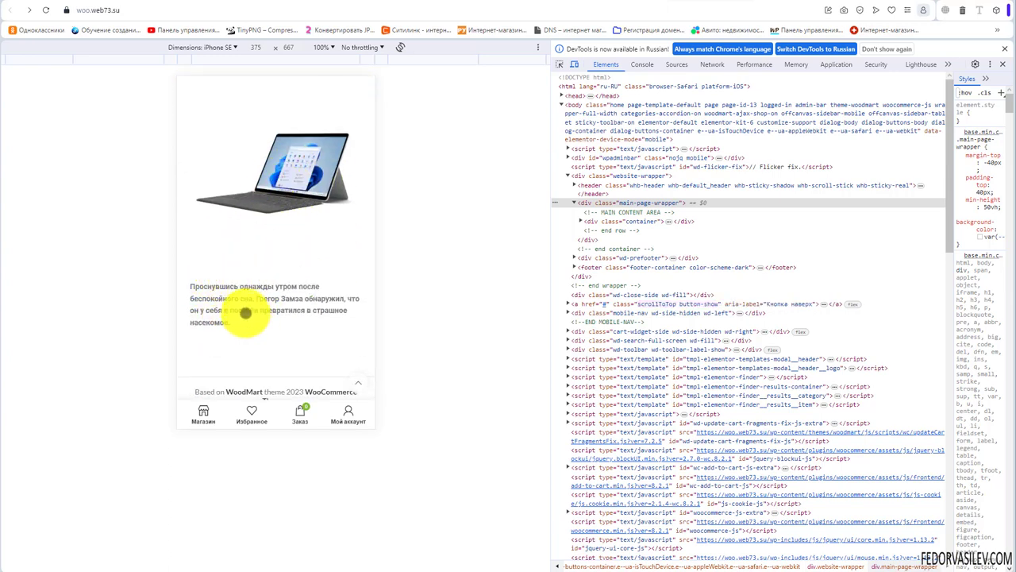
pyautogui.click(400, 47)
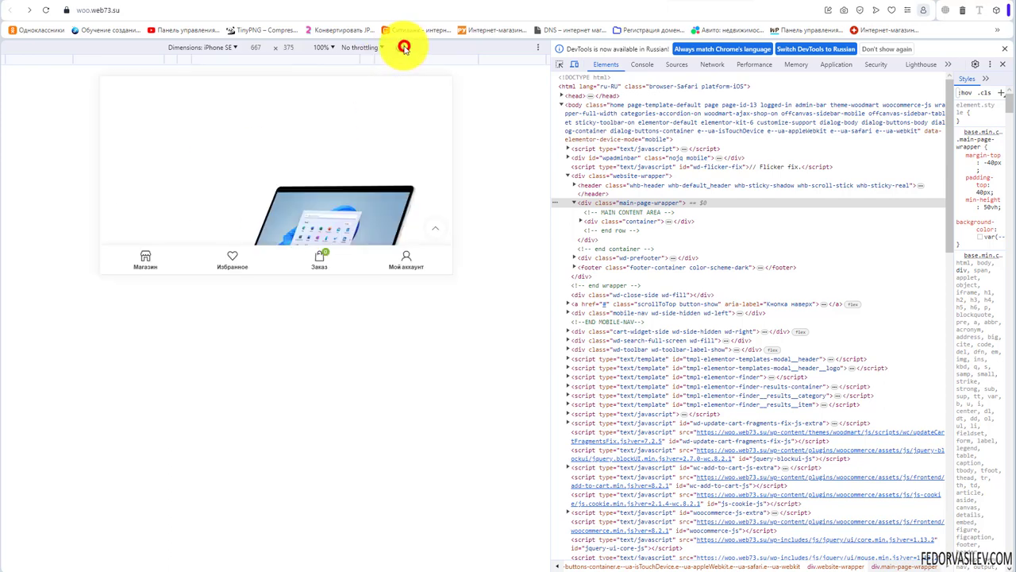
pyautogui.click(401, 47)
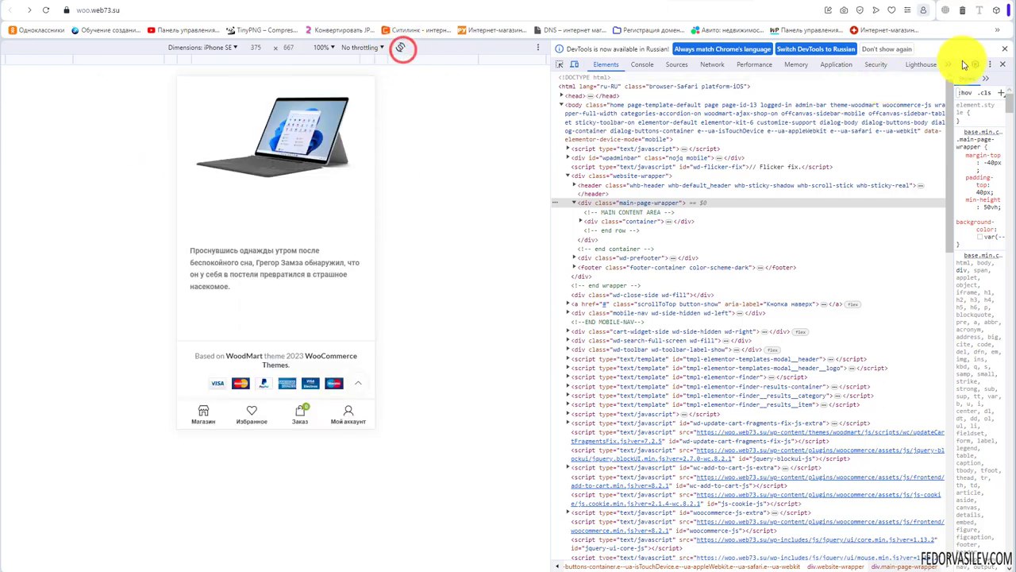
# Step: Close the developer tools, reload the store's home page in desktop view and examine its navigation placeholder text
pyautogui.click(1004, 64)
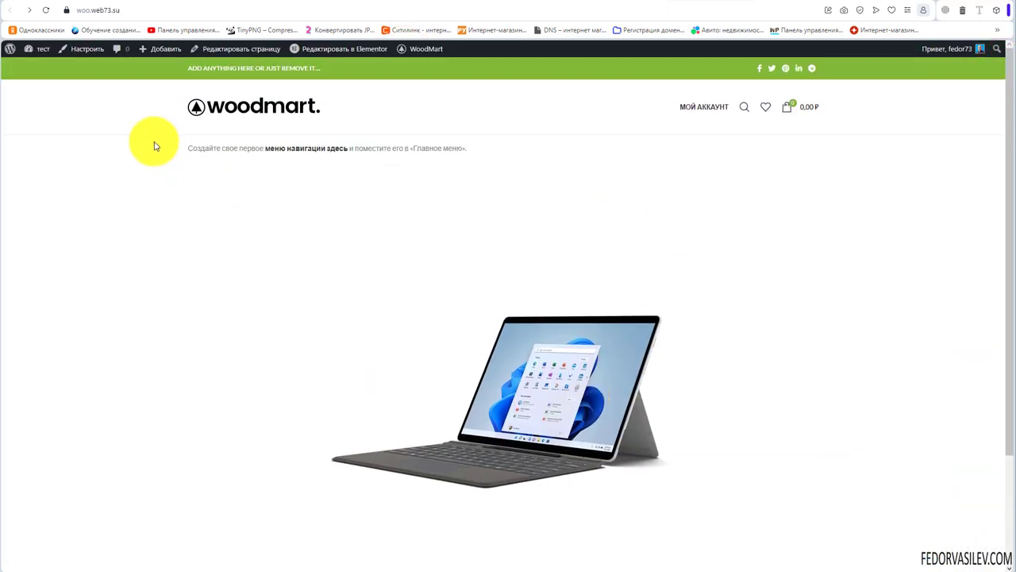
pyautogui.click(45, 11)
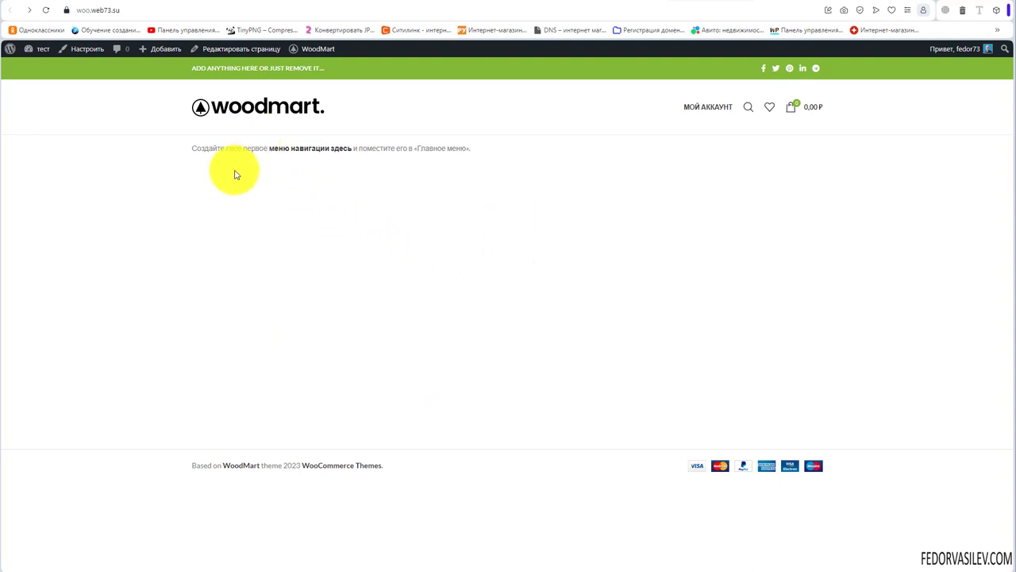
pyautogui.moveTo(229, 148); pyautogui.dragTo(460, 150)
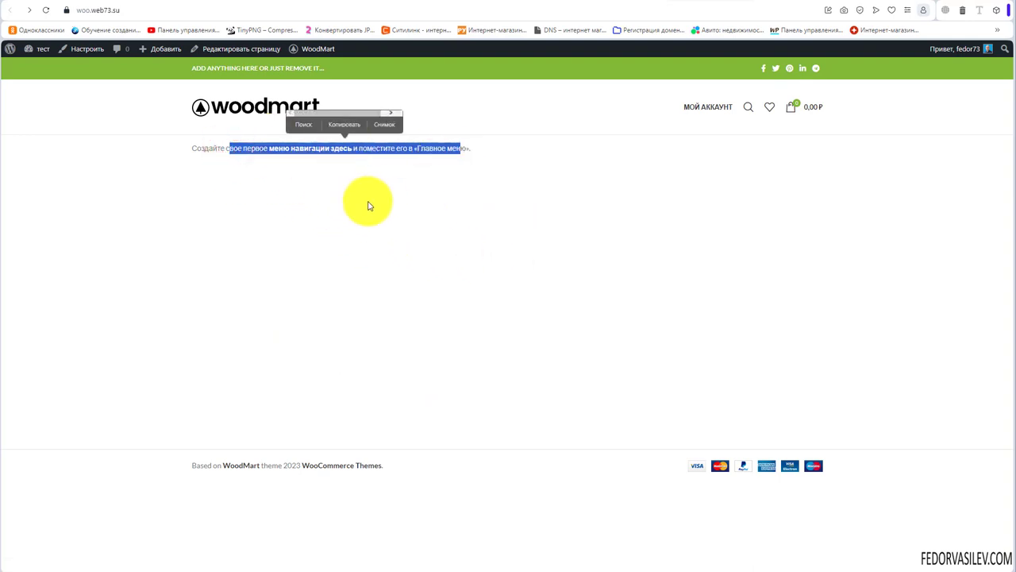